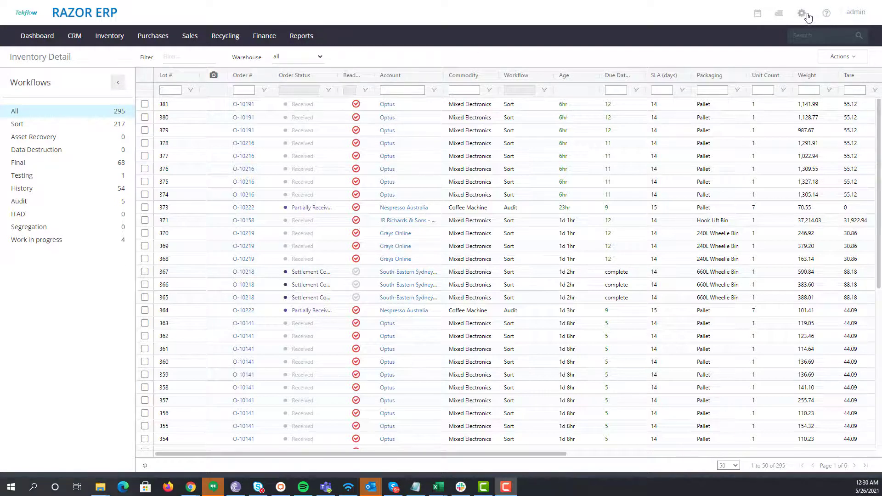
- Open System Settings from the gear menu to reach the Blancco V5 Audit Tools Setup
mouse_move(801, 13)
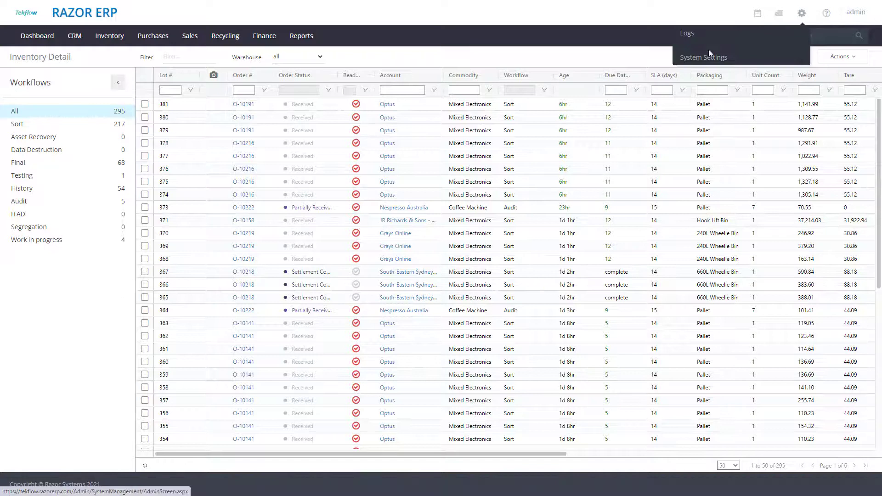
click(722, 57)
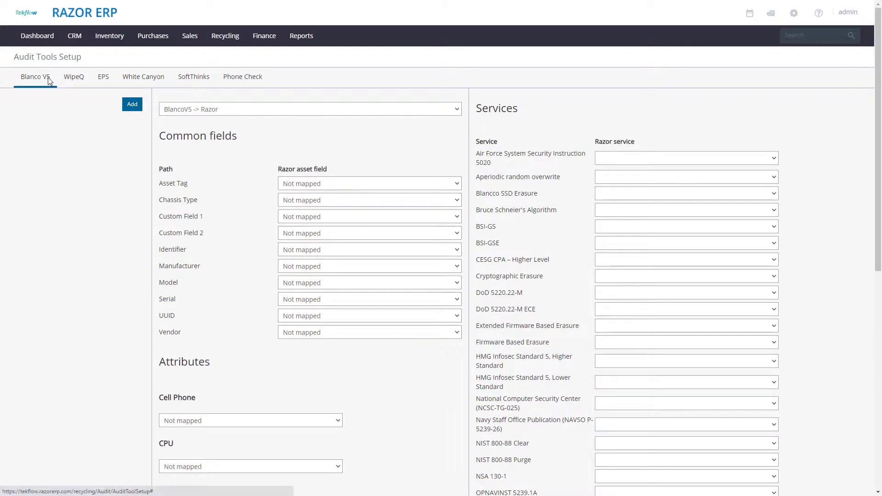
- Add a new instance named Blancco with the pasted Blancco cloud URL
click(131, 105)
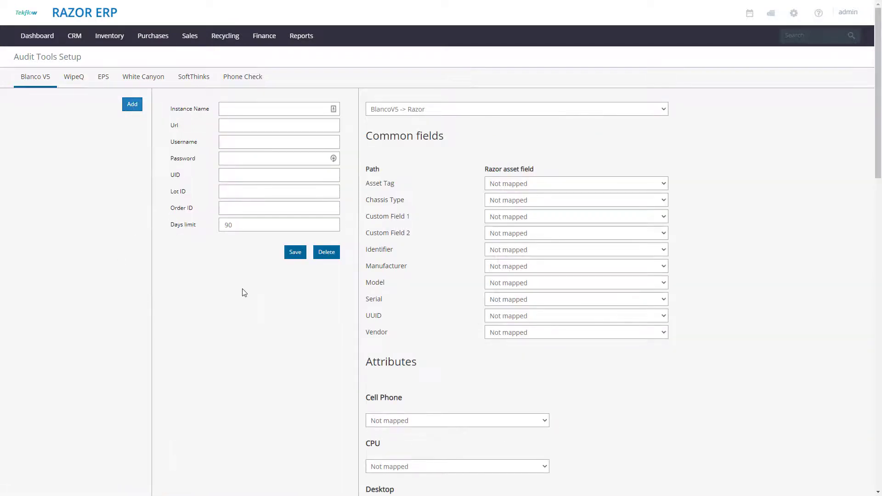
click(249, 106)
text(Blancco)
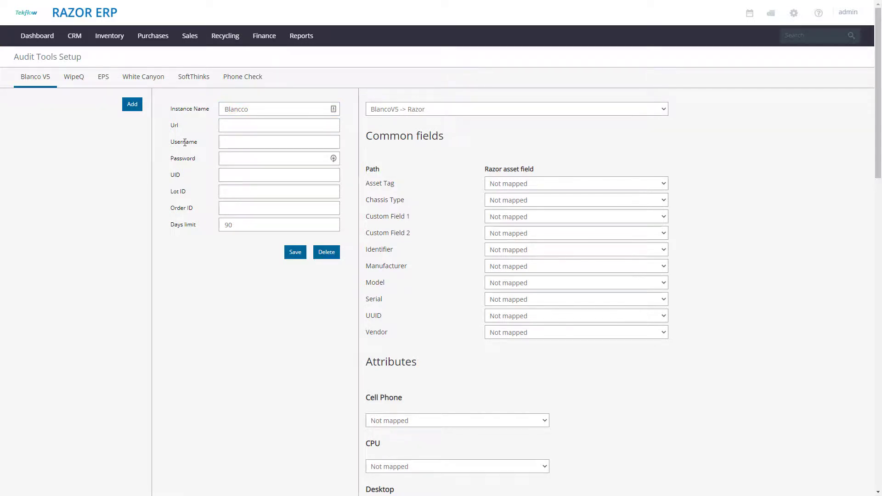
click(257, 128)
text(https://cloud.blancco.com/)
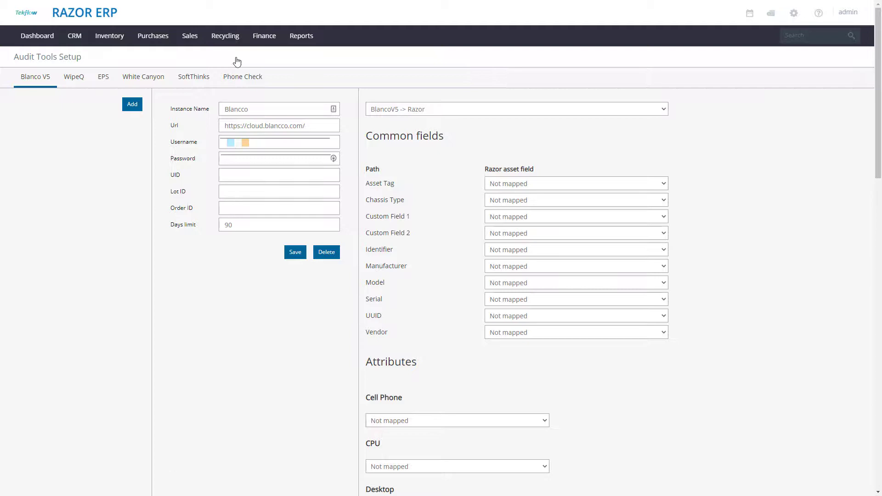
- Enter the account credentials, UID and ORDER NO. references, and change the days limit from 90 to 15
click(248, 153)
text(UID)
click(251, 210)
text(ORDER NO.)
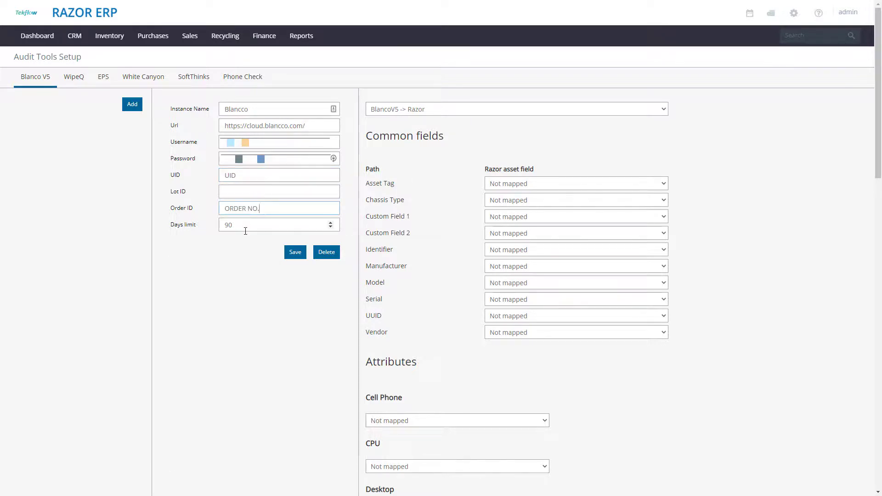
key(Tab)
click(274, 226)
double_click(247, 225)
text(15)
- Save the Blancco instance and check its OK status, 7 reports and 05/25/2021 last report date
click(294, 253)
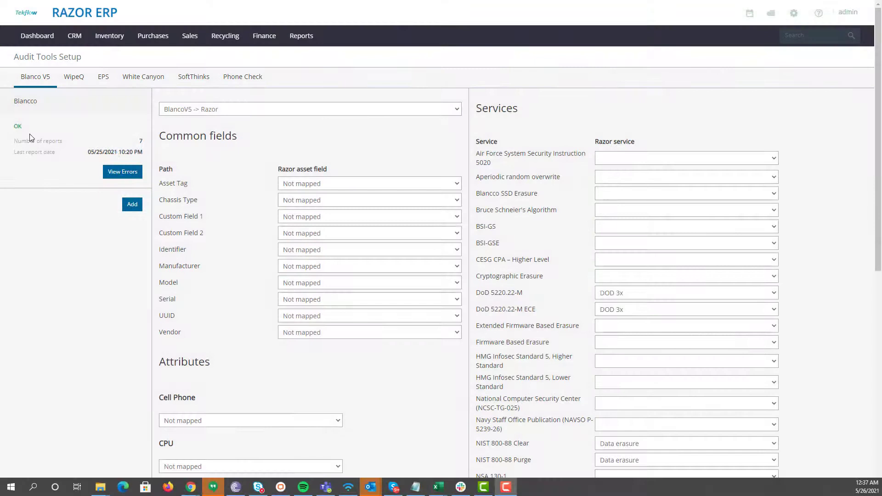
drag(5, 131, 21, 125)
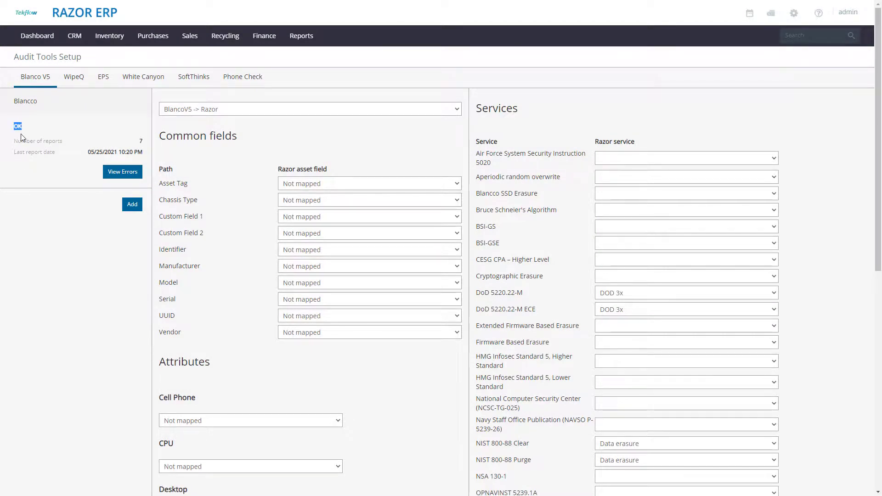
click(16, 128)
drag(43, 141, 86, 152)
click(127, 141)
click(86, 152)
drag(173, 135, 224, 136)
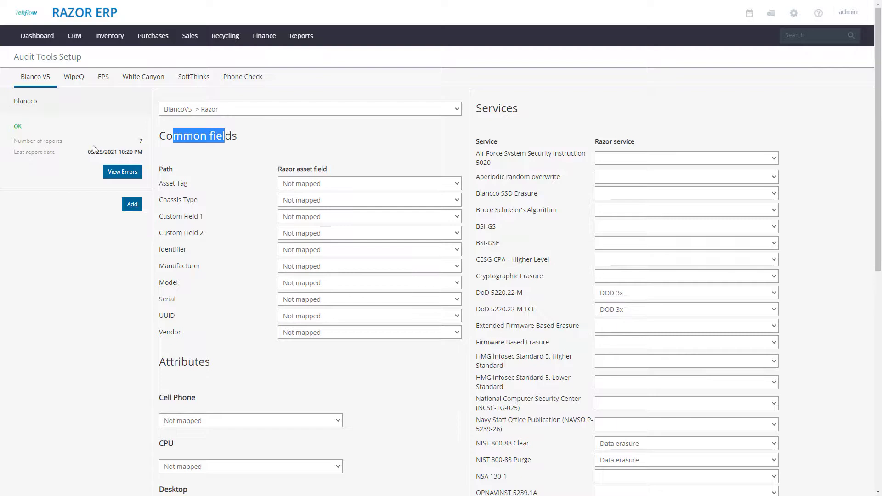
- Map Asset Tag to Asset Tag and Custom Field 1 to UID, leaving Chassis Type unmapped
scroll(224, 241, down, 1)
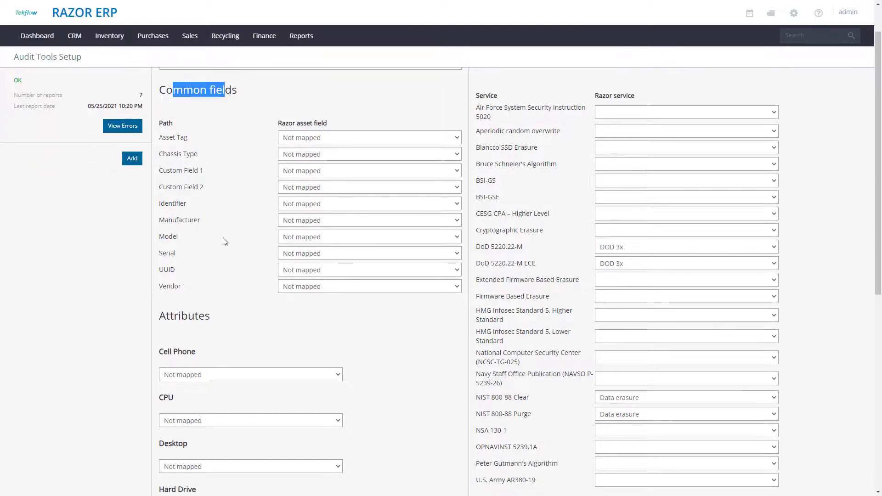
drag(163, 138, 201, 140)
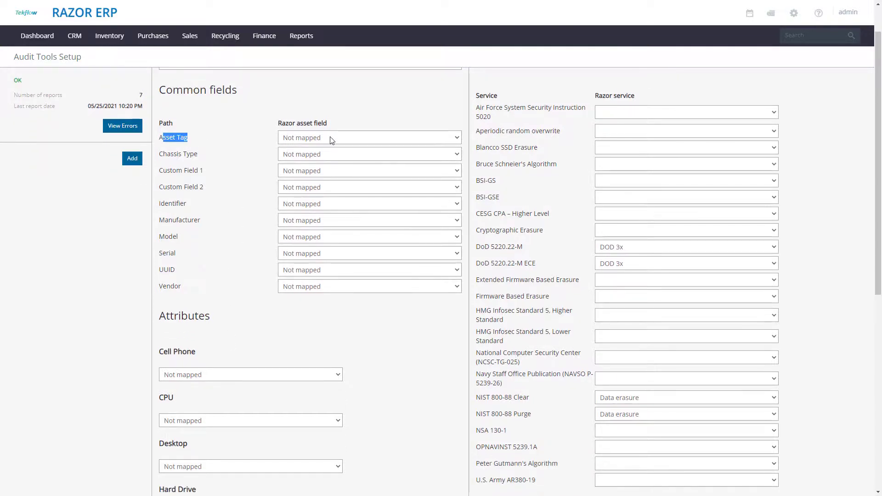
drag(289, 123, 325, 137)
click(312, 138)
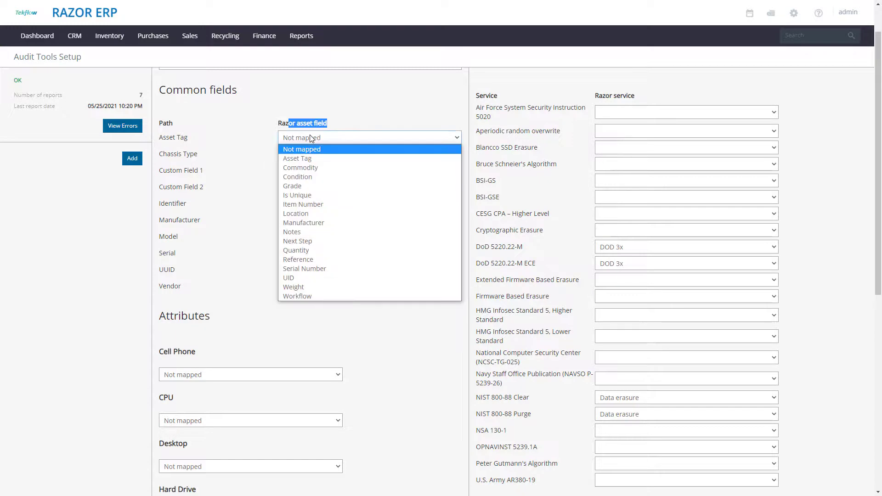
click(310, 158)
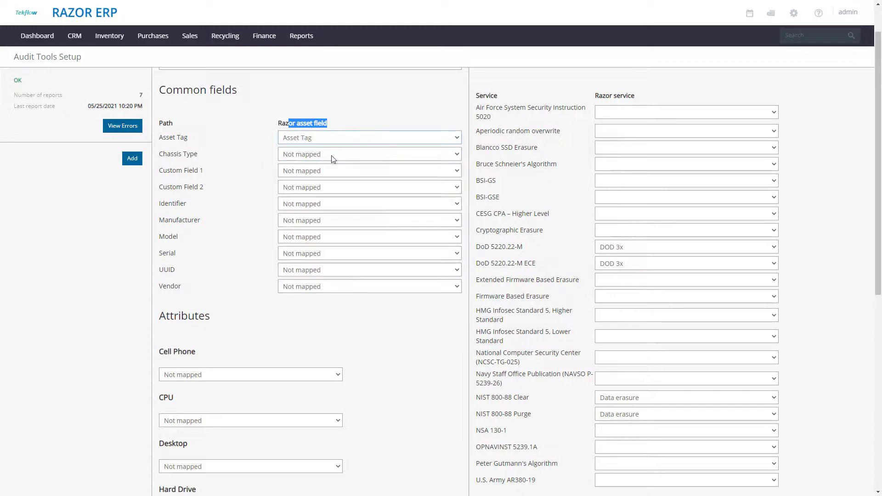
drag(157, 160, 306, 161)
click(306, 157)
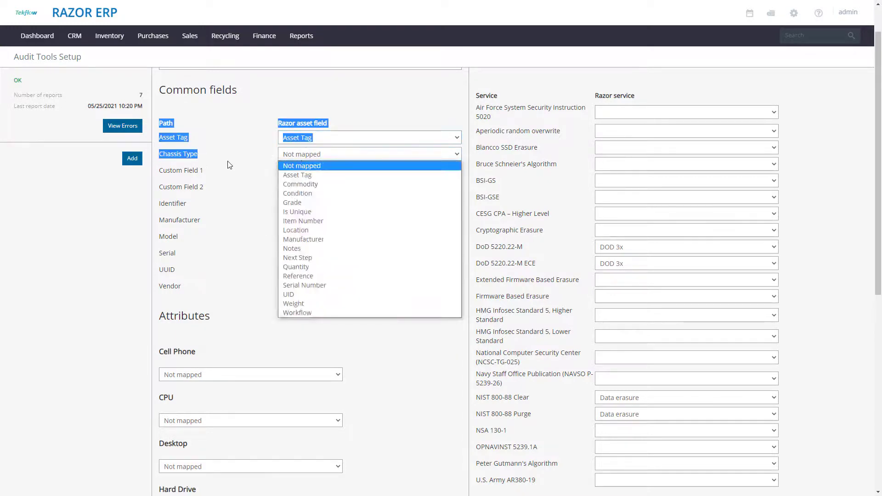
click(182, 173)
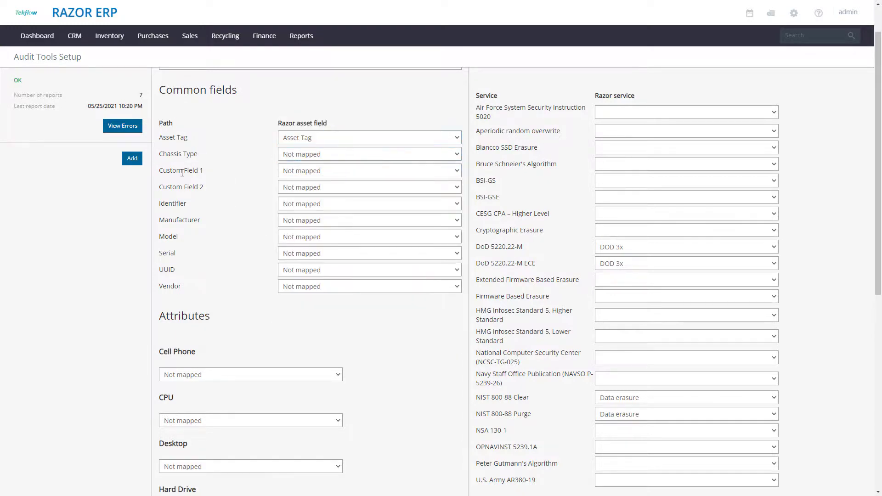
click(311, 176)
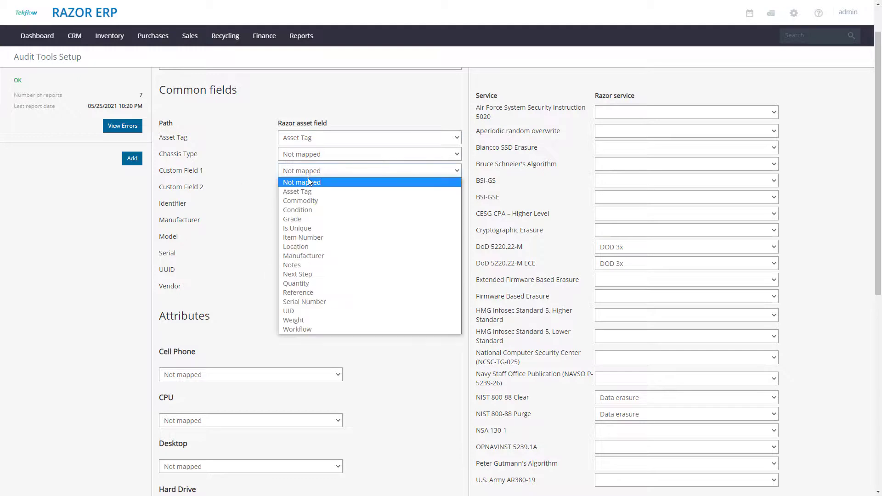
click(299, 311)
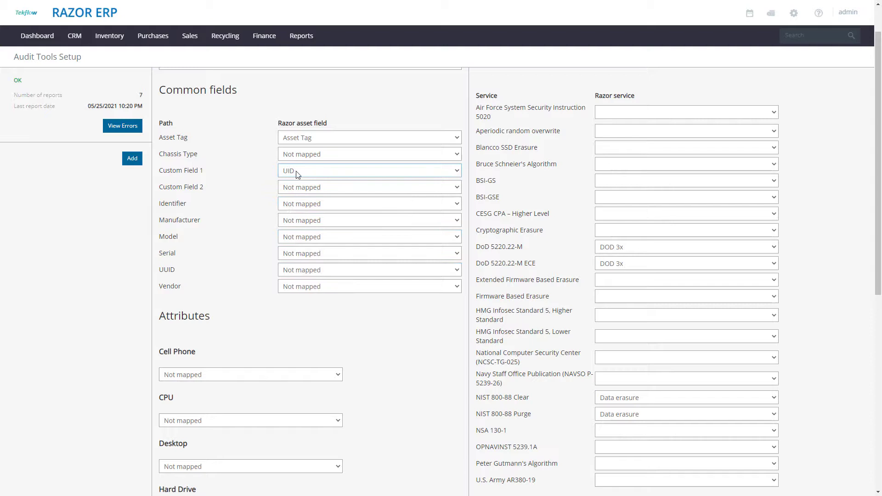
drag(165, 171, 213, 178)
click(205, 166)
- Map Custom Field 2 to Asset Tag, Manufacturer to Manufacturer, Model to Item Number, Serial to Serial Number
click(302, 189)
click(303, 207)
click(324, 223)
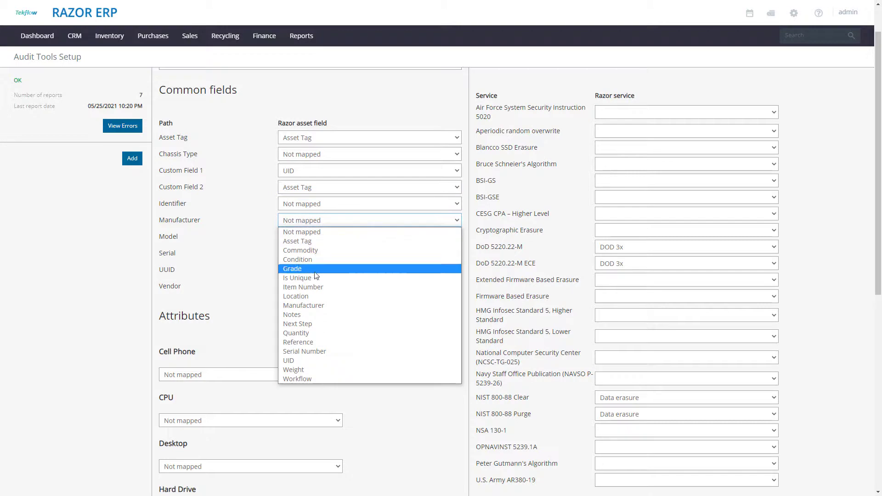
click(298, 303)
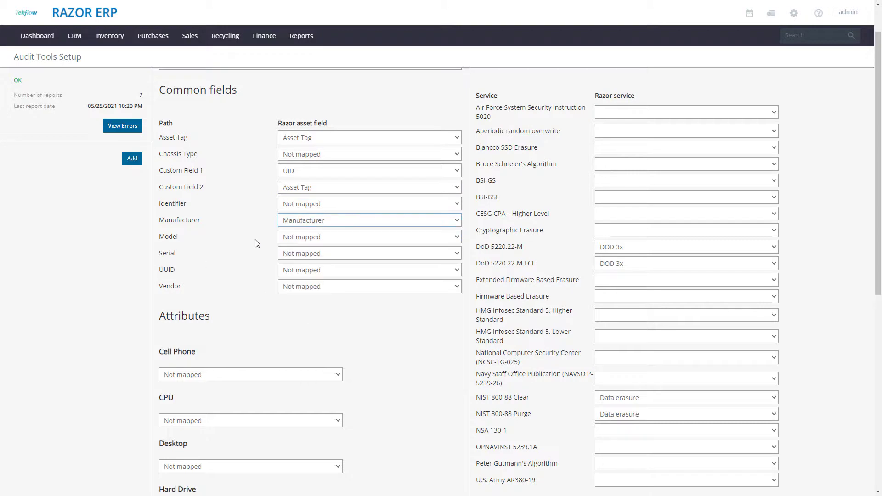
drag(164, 220, 214, 221)
click(308, 237)
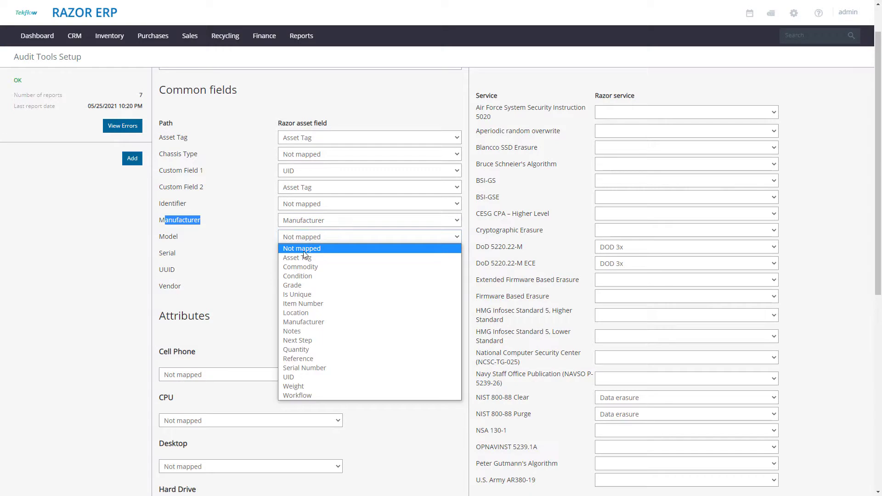
click(298, 303)
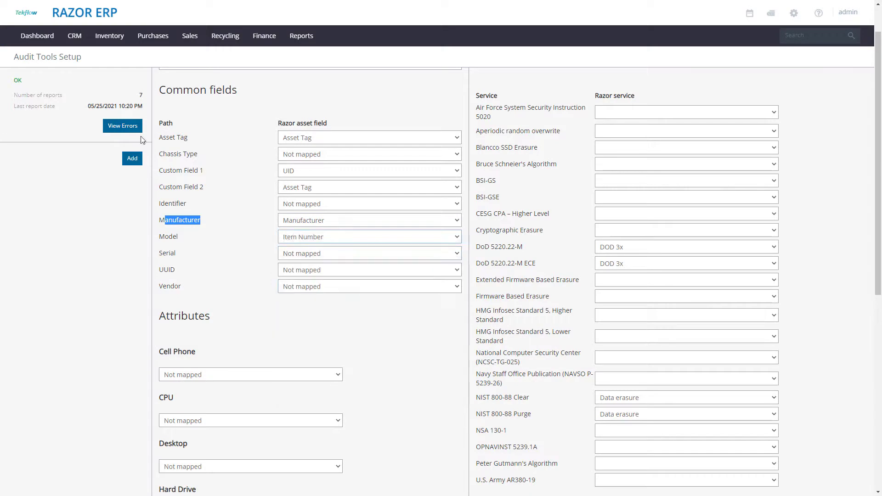
click(315, 254)
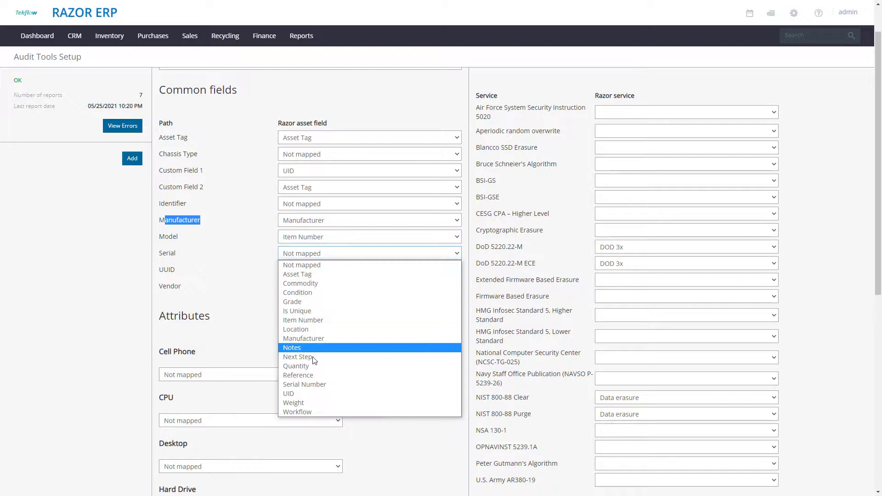
click(312, 385)
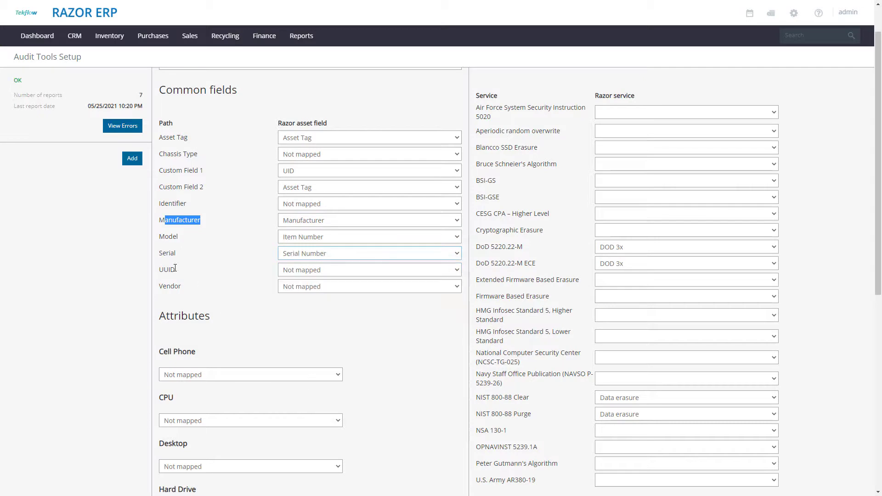
- Map UUID to Reference and Vendor to Manufacturer, then save the common field mapping
click(294, 269)
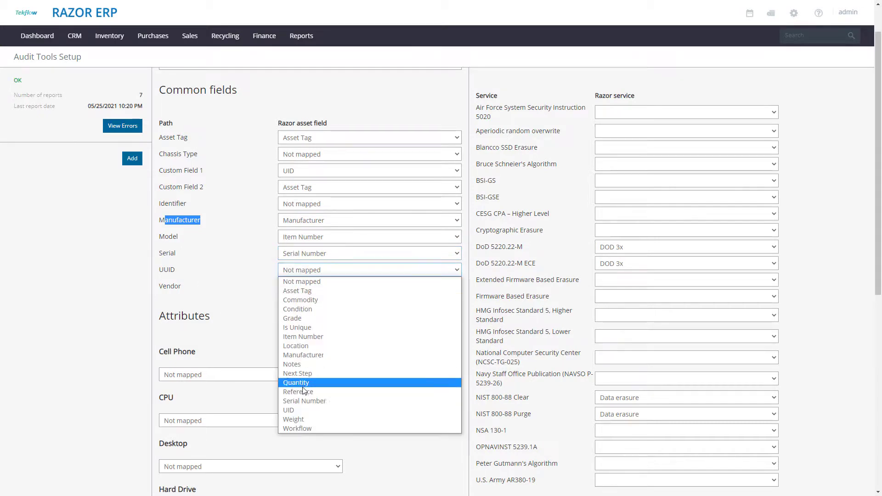
click(304, 391)
click(300, 289)
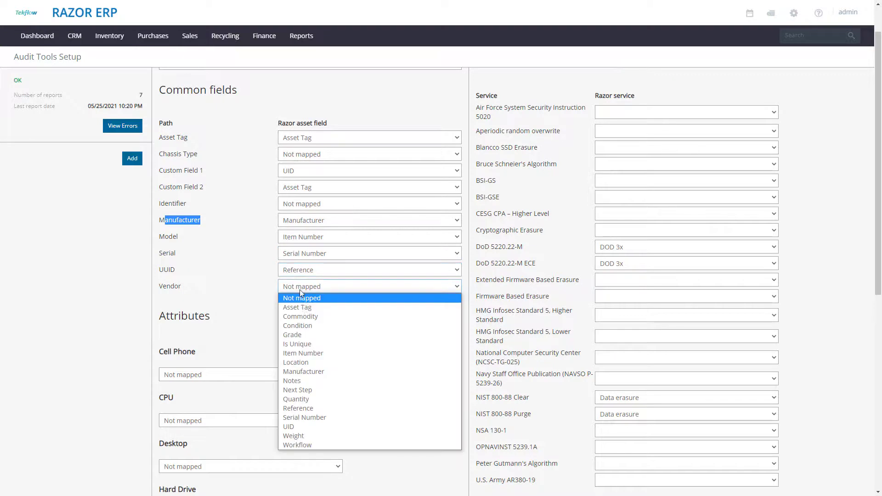
click(310, 377)
scroll(139, 394, down, 8)
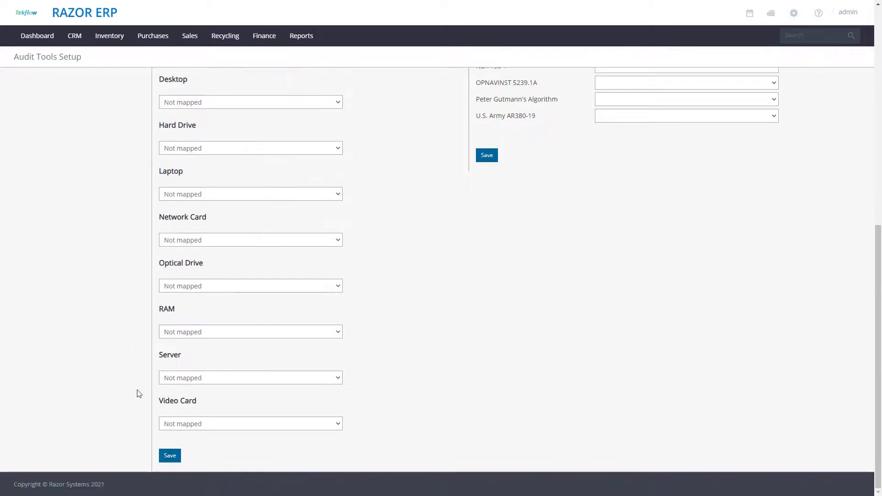
click(170, 456)
scroll(330, 365, up, 2)
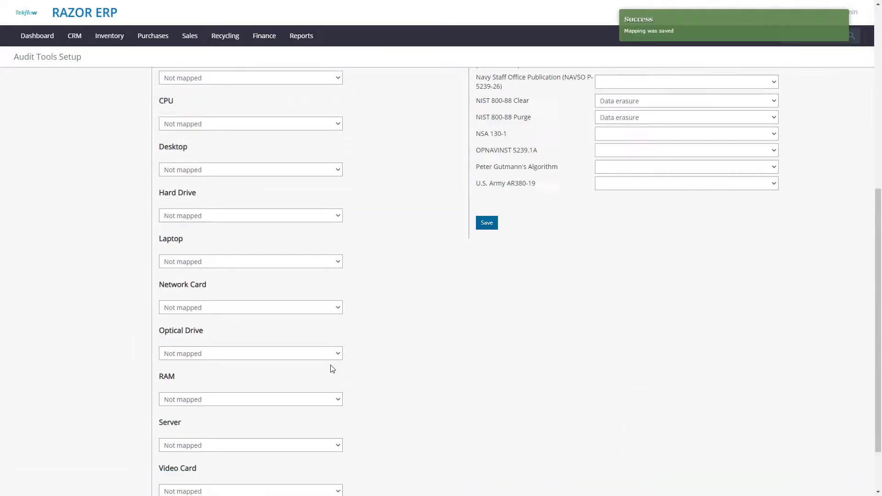
scroll(332, 369, up, 8)
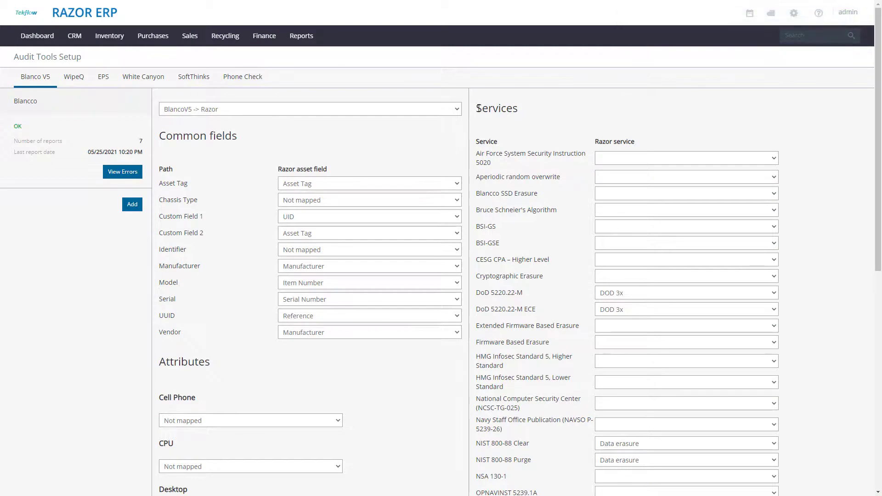
- Set both the Air Force 5020 and Aperiodic random overwrite services to Data erasure and save
drag(478, 108, 532, 114)
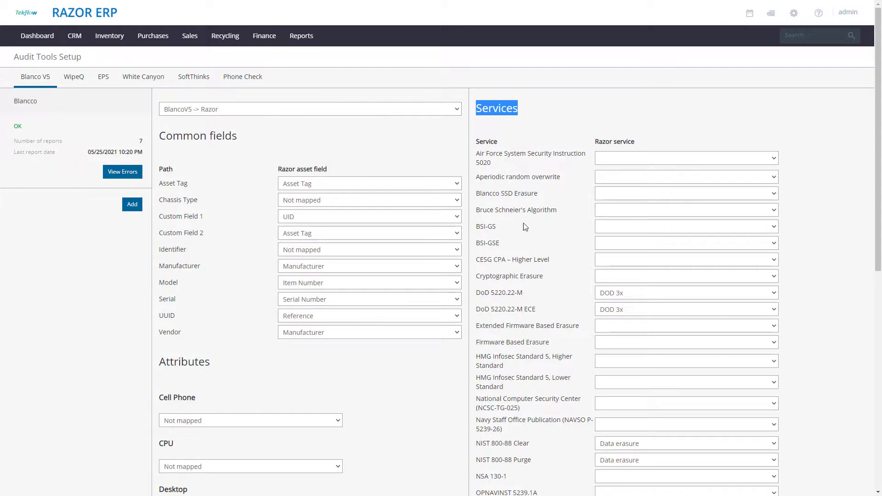
click(627, 158)
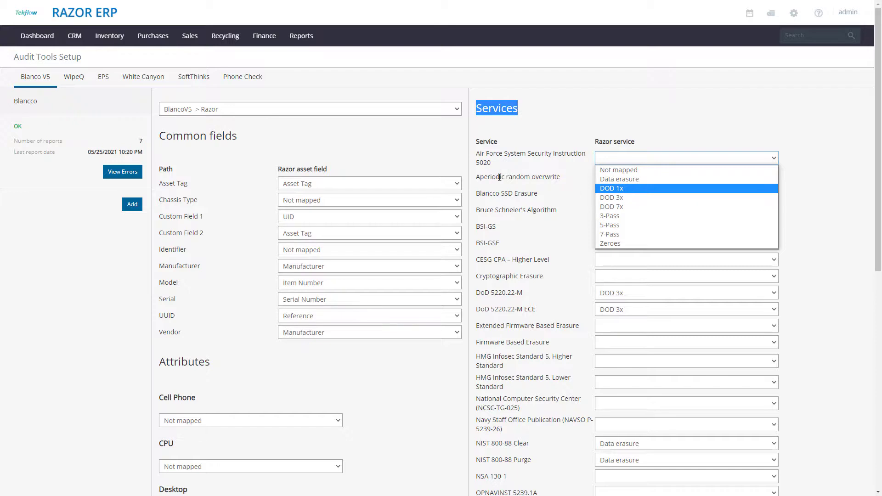
click(616, 180)
click(617, 179)
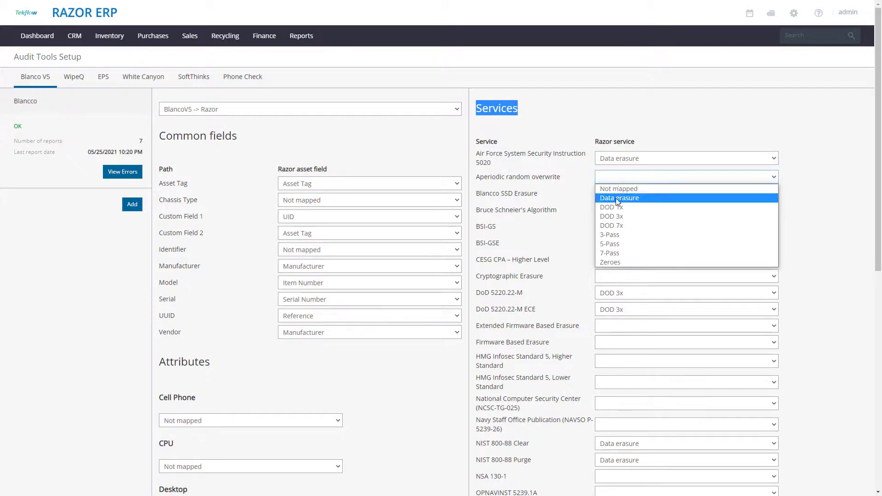
click(617, 199)
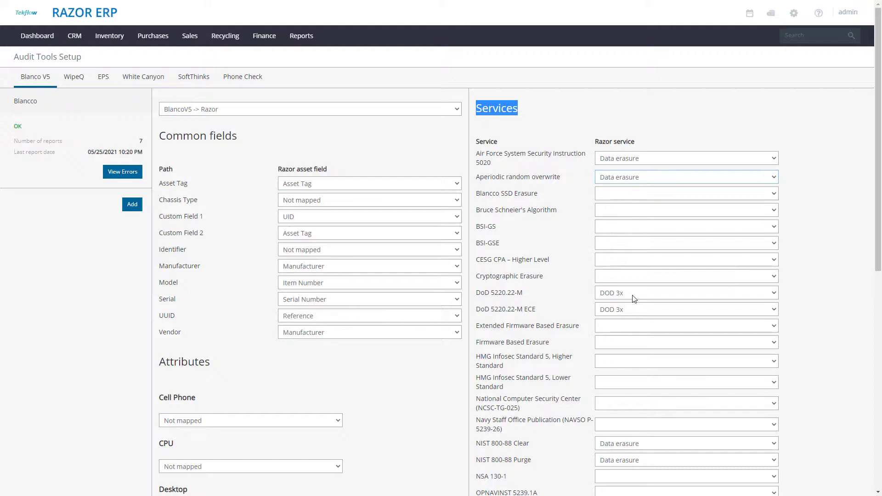
scroll(626, 347, down, 1)
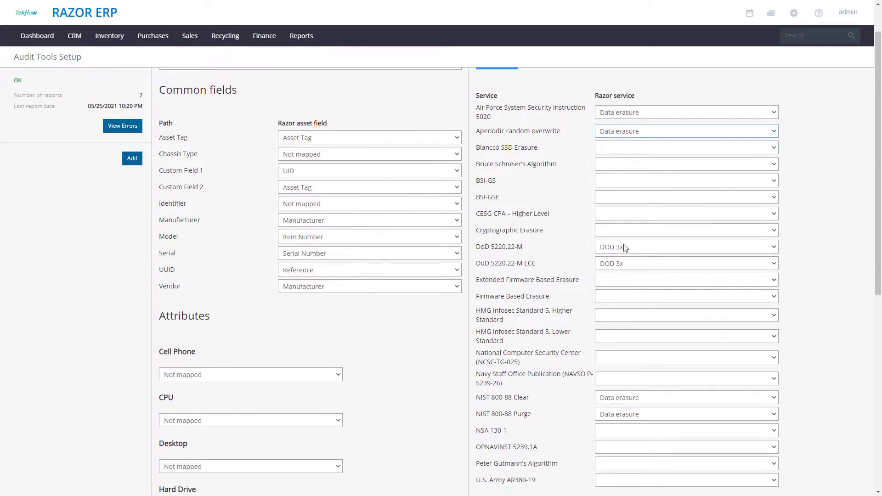
scroll(619, 345, down, 1)
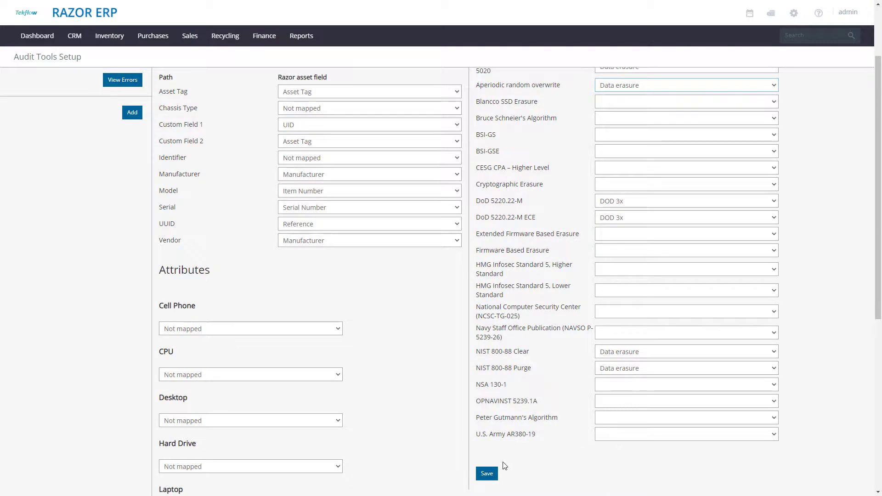
click(485, 474)
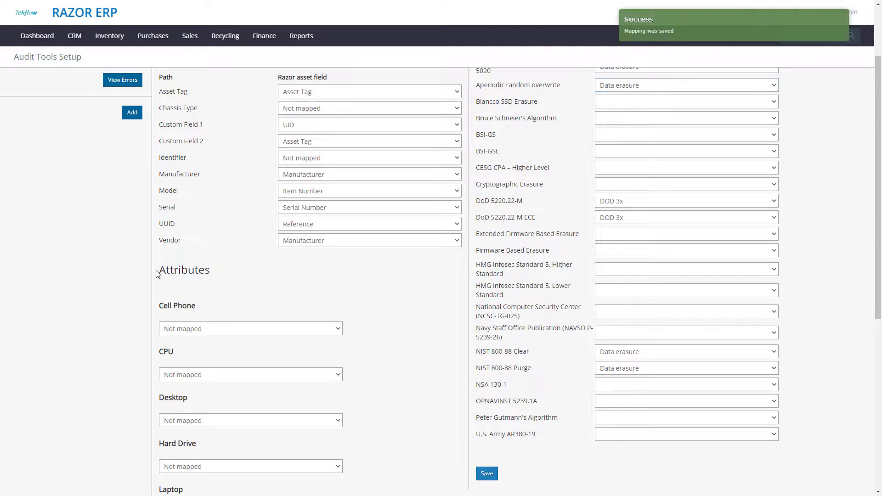
- Switch the mapping direction from BlancoV5 -> Razor to Razor -> BlancoV5
scroll(152, 286, up, 2)
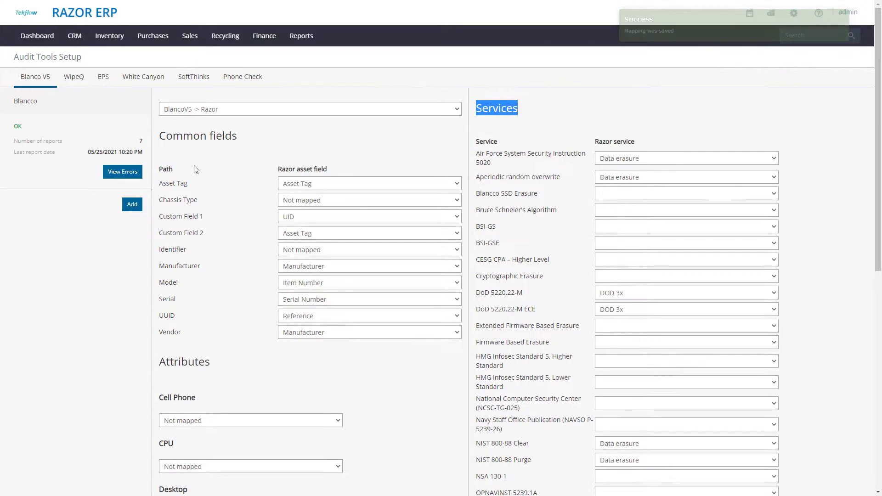
click(207, 111)
click(205, 135)
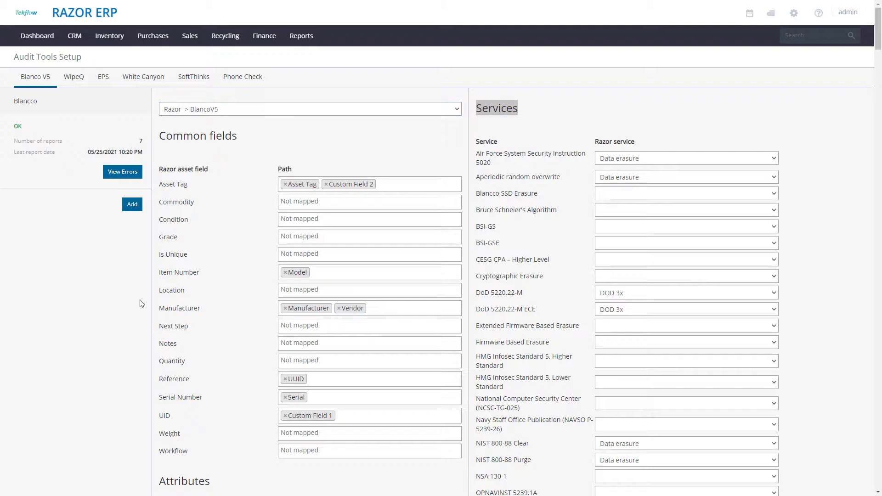
scroll(140, 300, down, 1)
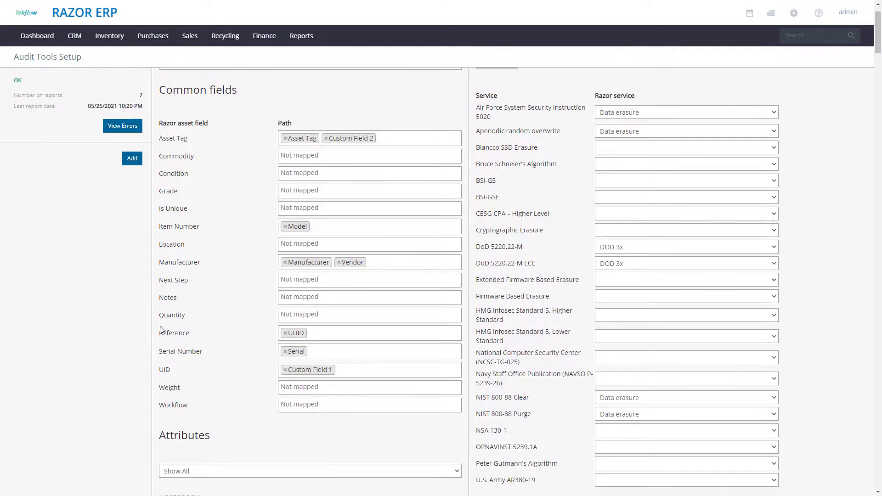
scroll(307, 404, down, 5)
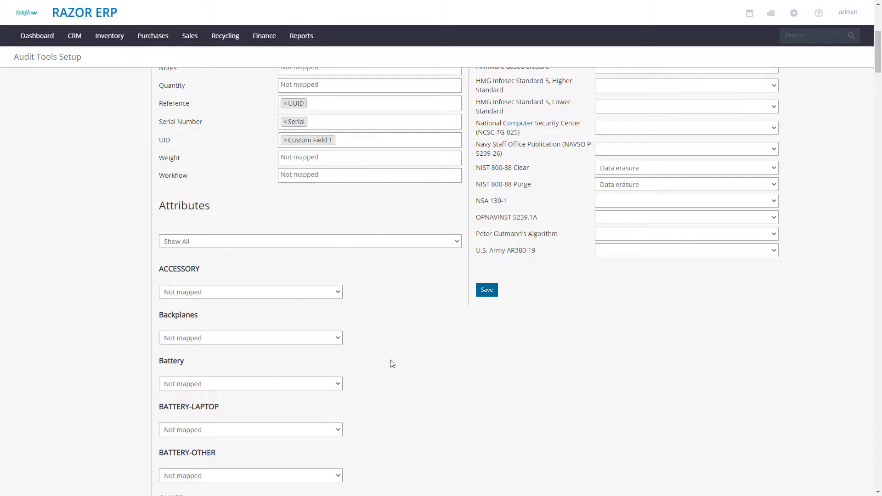
scroll(392, 364, down, 3)
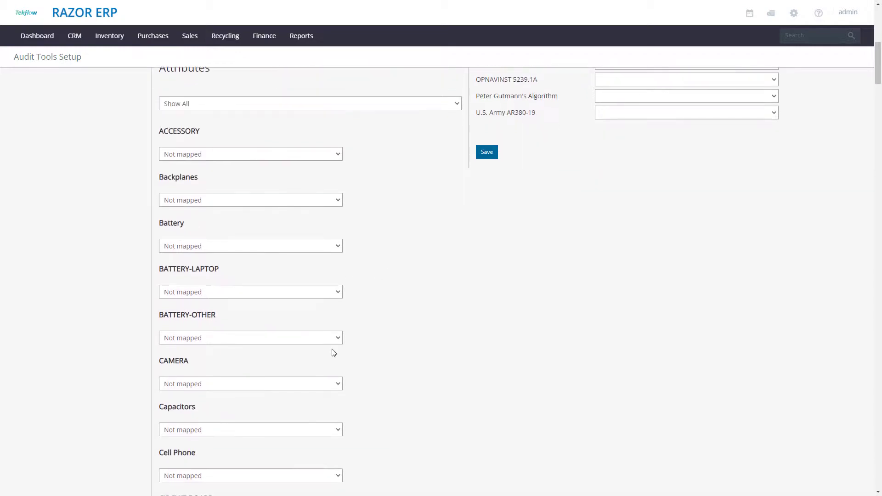
scroll(150, 112, up, 2)
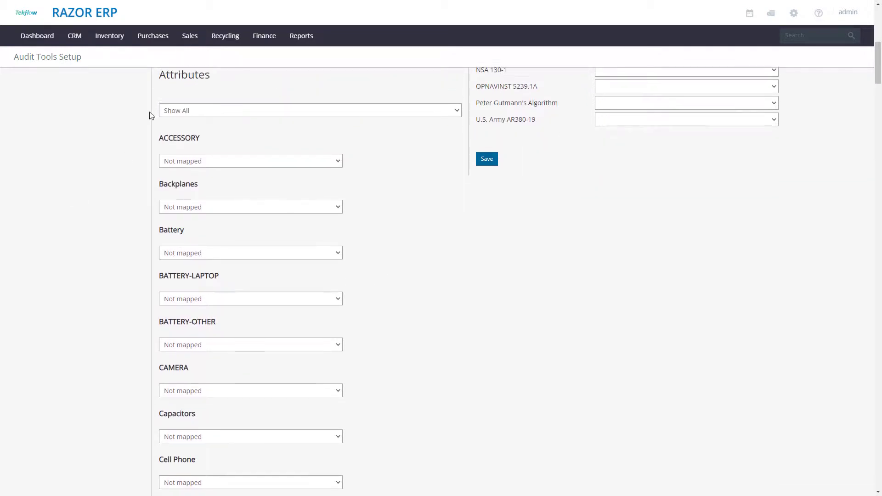
drag(164, 160, 211, 164)
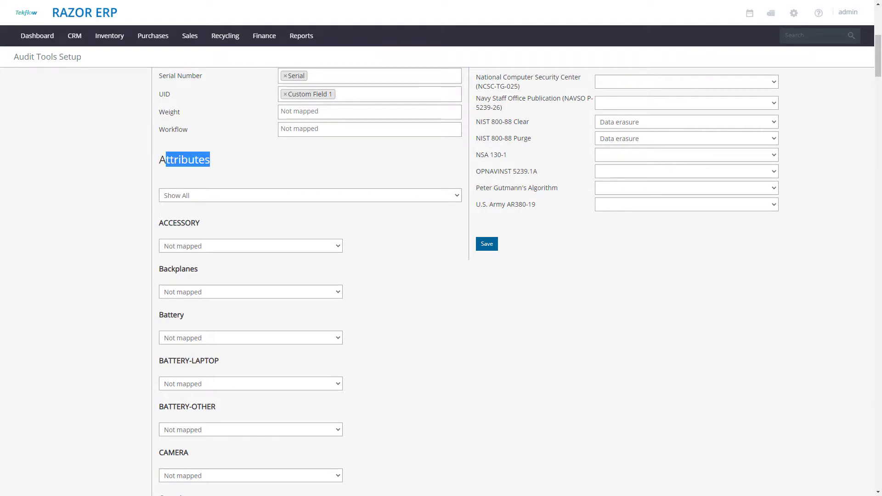
scroll(150, 362, down, 7)
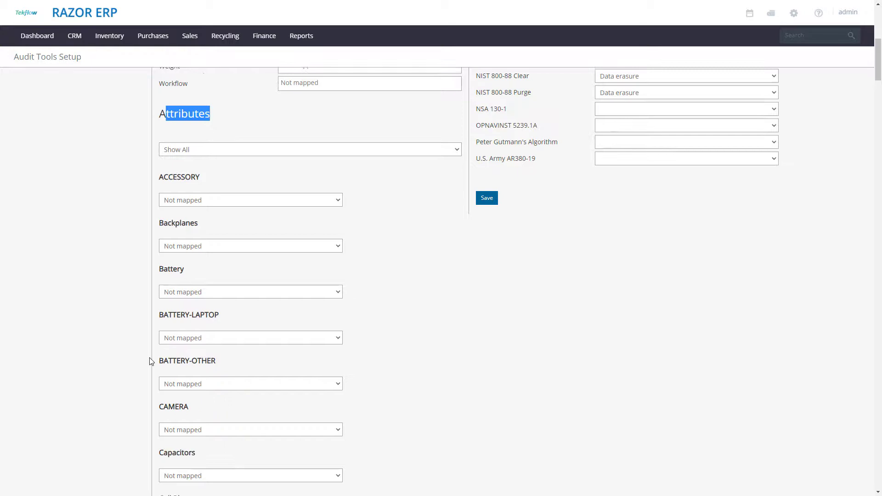
scroll(150, 362, down, 2)
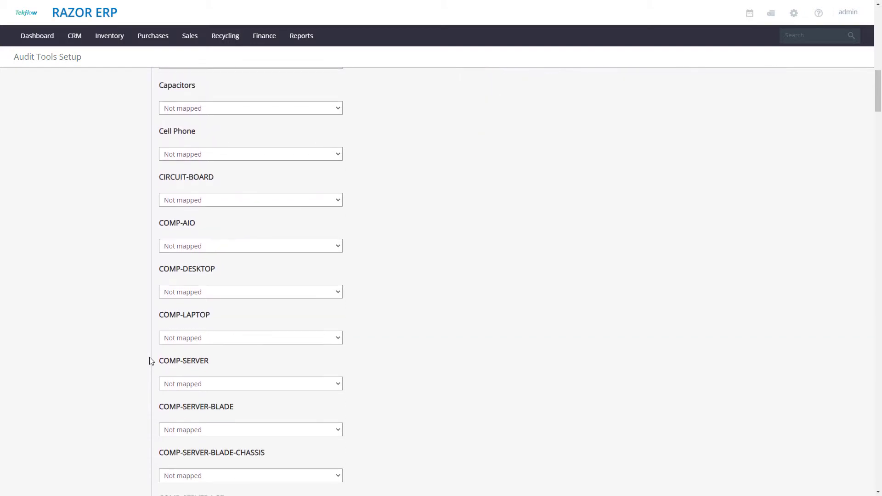
scroll(150, 361, down, 8)
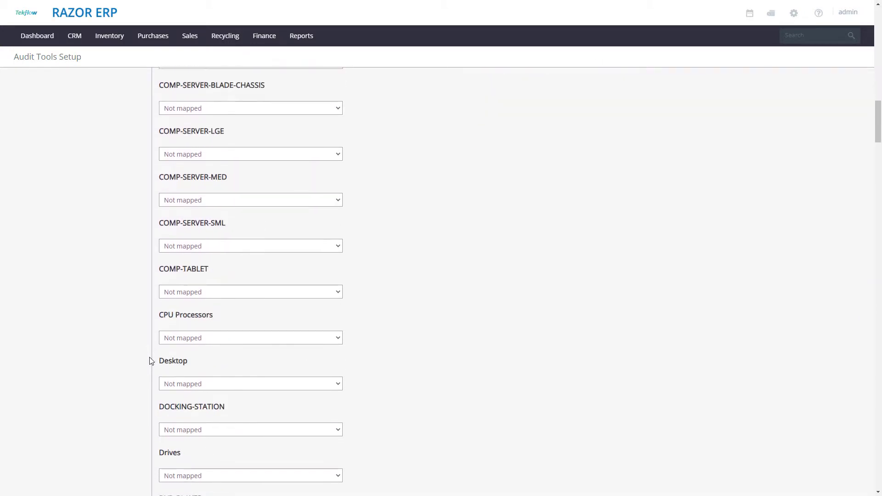
scroll(198, 394, down, 2)
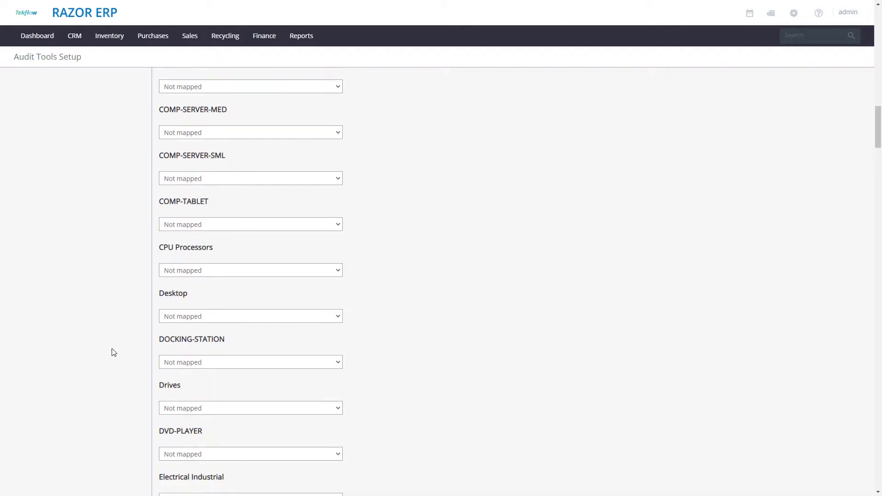
- Map the Desktop category to the Blancco Desktop type
click(211, 292)
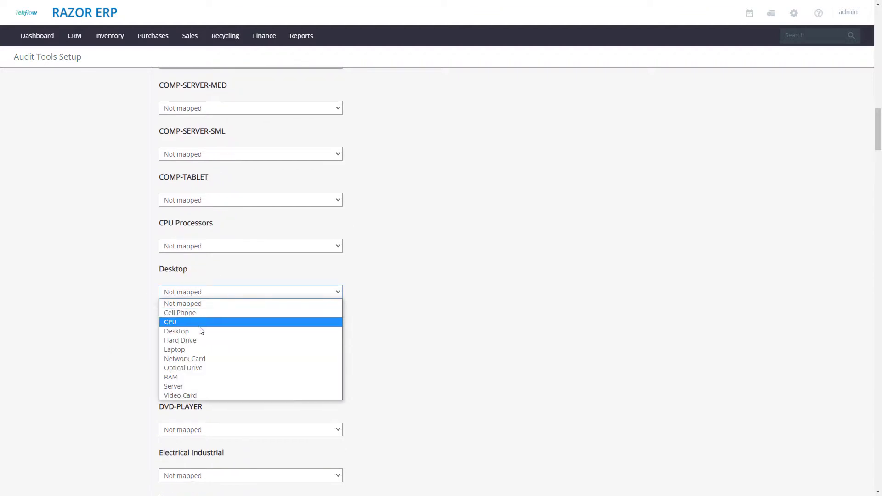
click(176, 331)
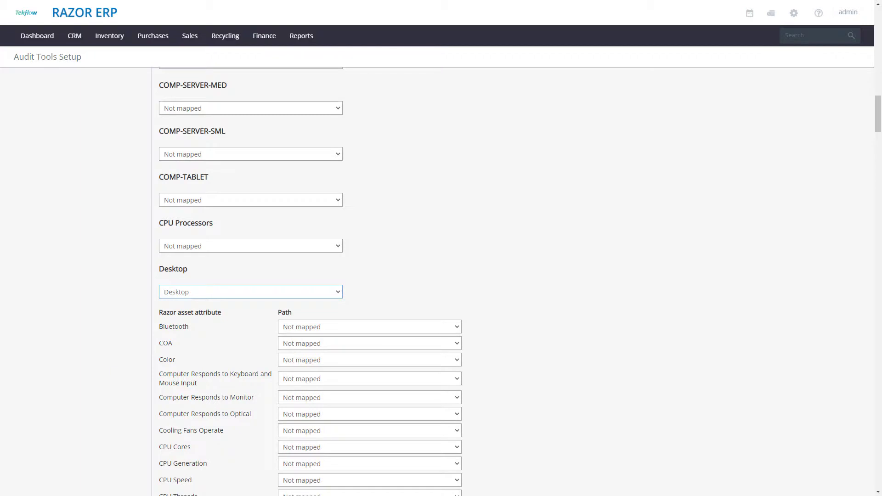
scroll(210, 390, down, 2)
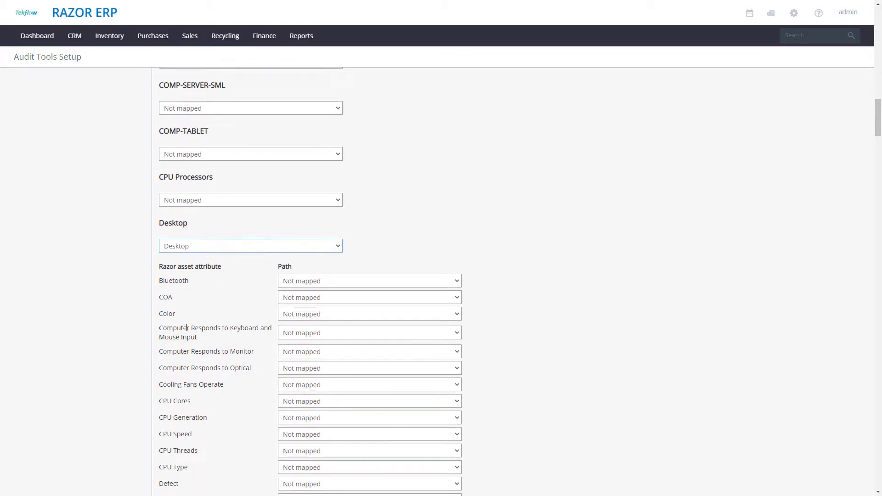
drag(158, 391, 196, 388)
click(185, 388)
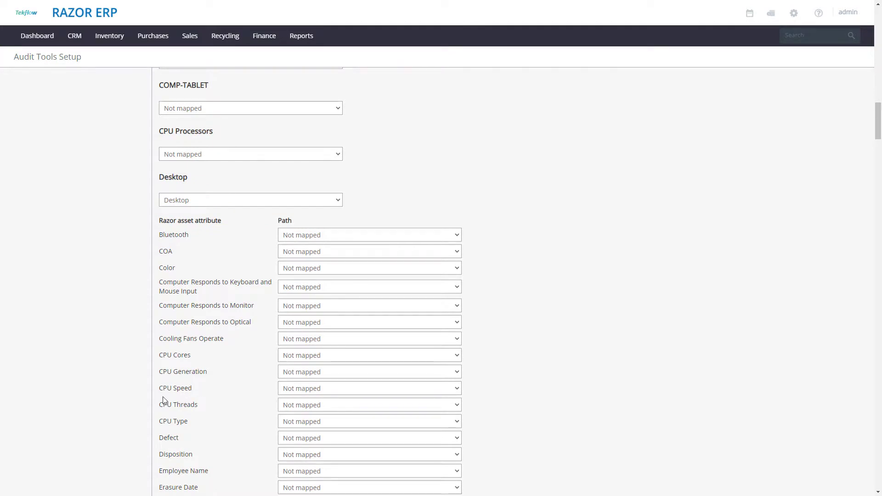
- Map the CPU Type attribute to CPU Type, leaving CPU Threads without a path
click(305, 421)
scroll(321, 316, down, 2)
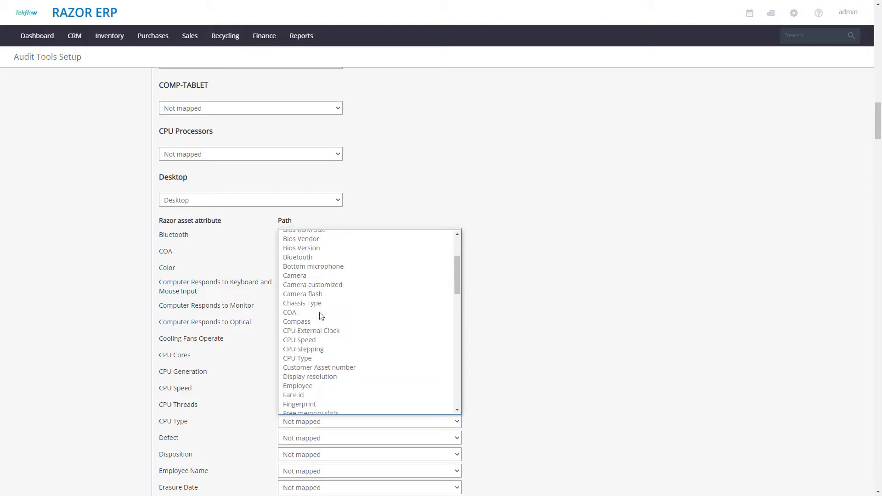
click(317, 354)
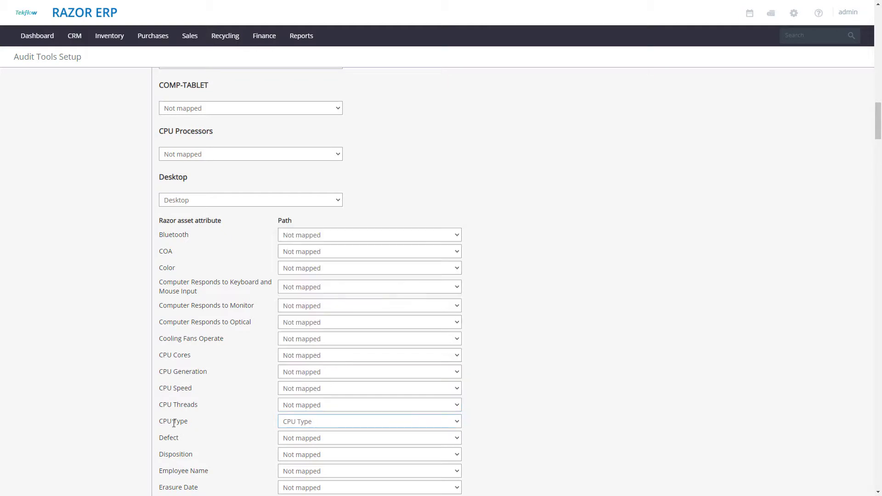
click(316, 406)
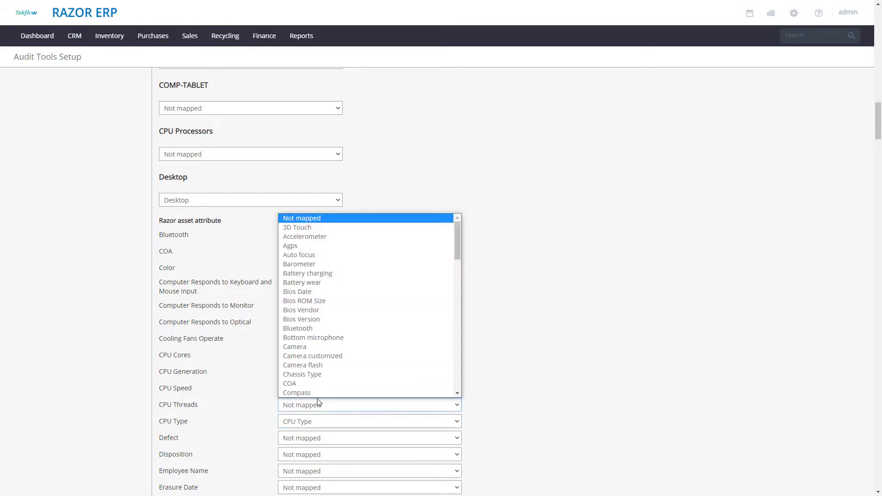
scroll(321, 366, down, 7)
scroll(321, 366, up, 2)
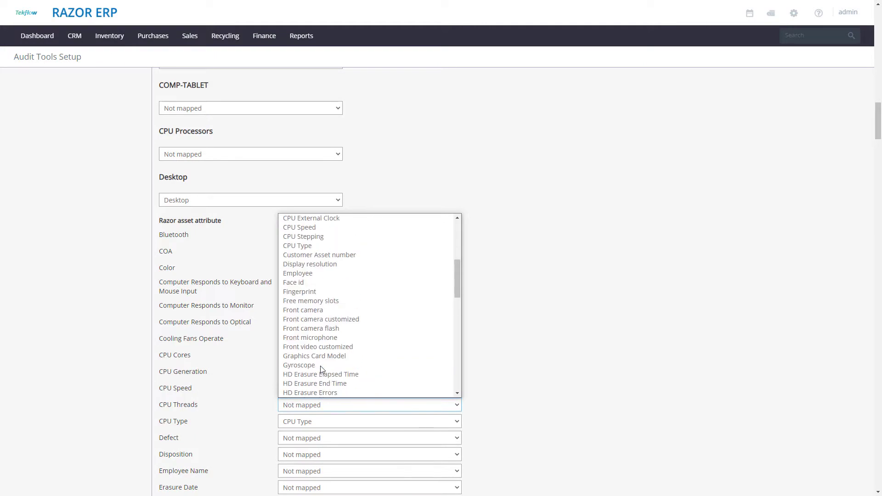
scroll(321, 370, up, 3)
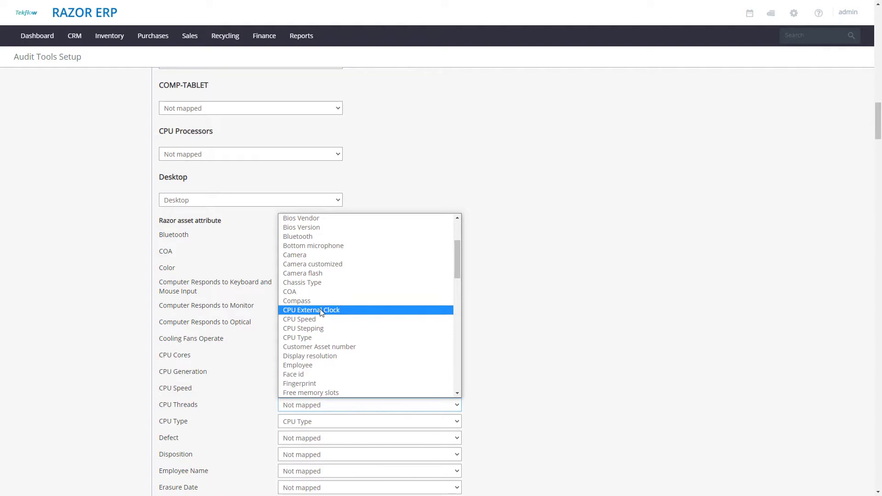
- Map CPU Speed to CPU Speed and Form Factor to Chassis Type, leaving Erasure Source unmapped
click(520, 311)
scroll(209, 438, down, 1)
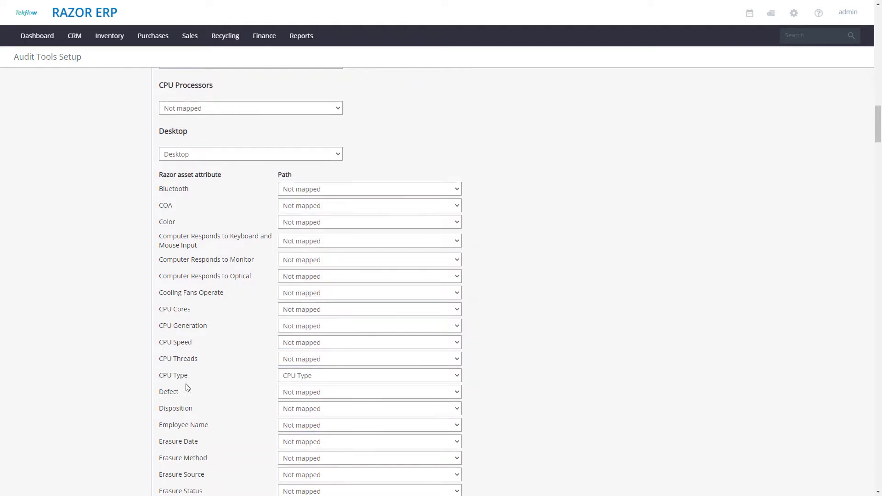
click(312, 343)
click(322, 239)
scroll(206, 298, down, 4)
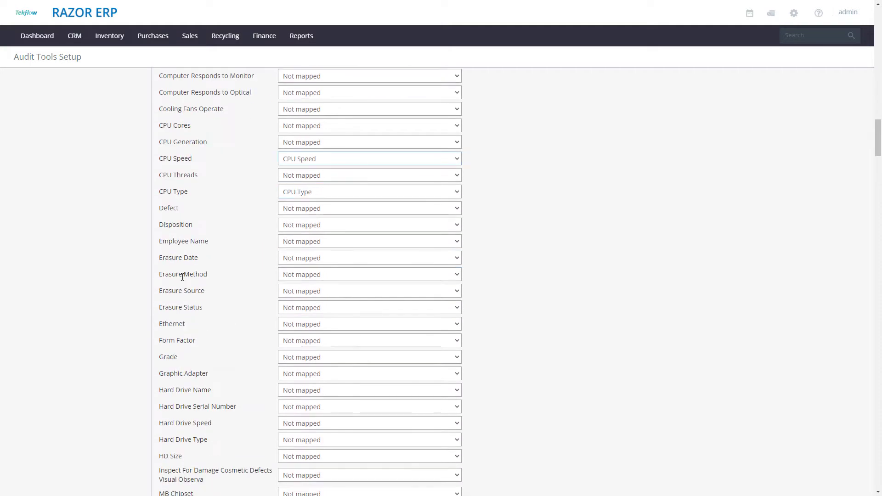
click(322, 291)
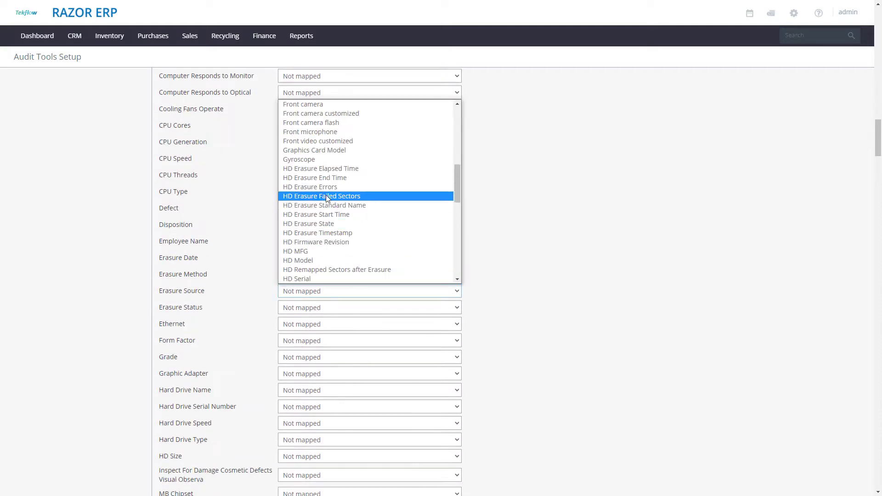
click(94, 291)
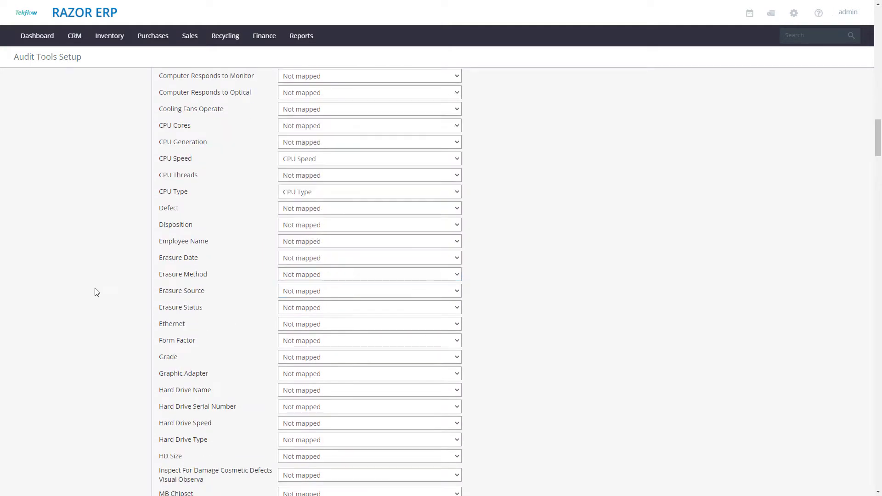
scroll(230, 294, down, 1)
click(321, 295)
click(303, 251)
- Map Hard Drive Name to HD Model and Hard Drive Serial Number to HD Serial
click(297, 315)
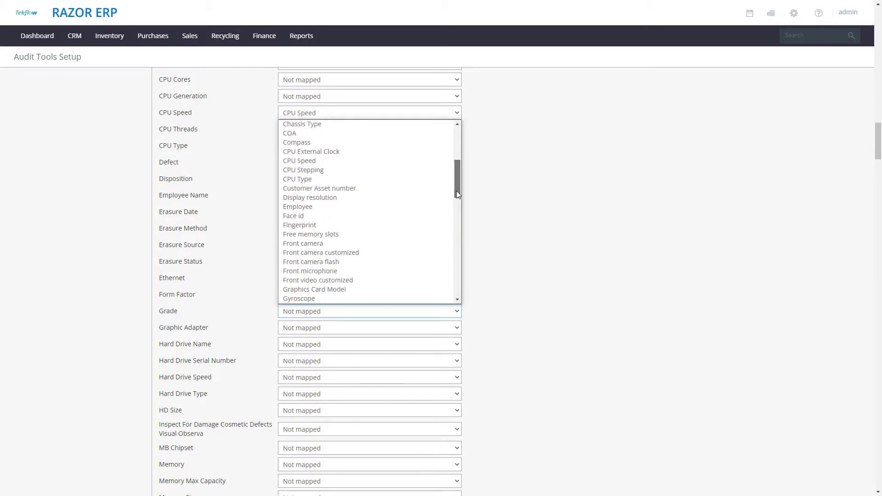
drag(456, 191, 456, 205)
scroll(456, 205, down, 2)
click(457, 253)
drag(459, 303, 456, 375)
click(405, 402)
click(367, 269)
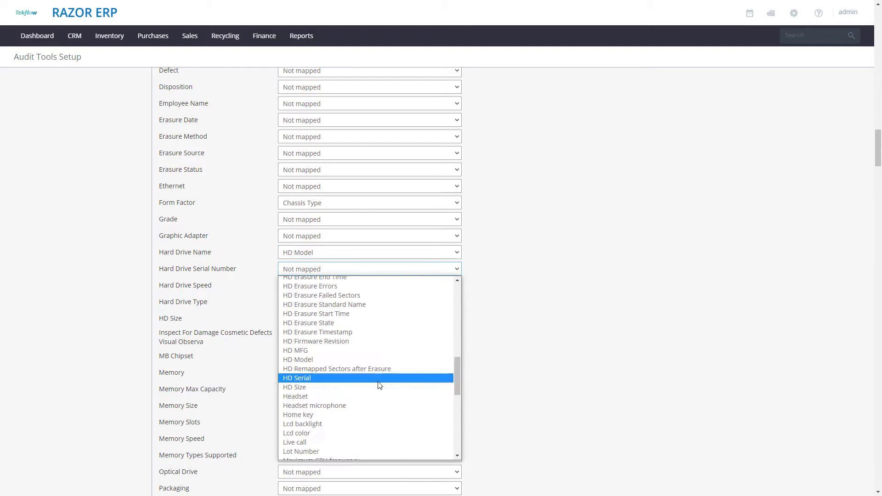
click(377, 376)
click(368, 285)
drag(457, 317, 463, 370)
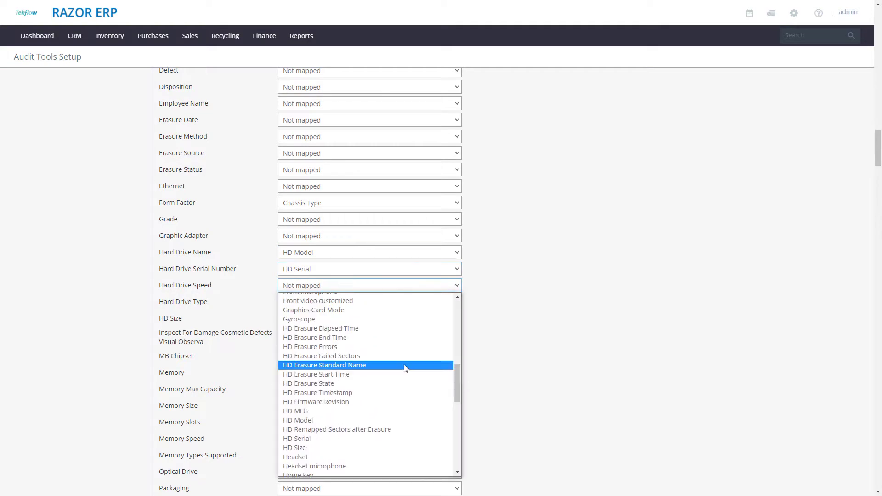
click(183, 312)
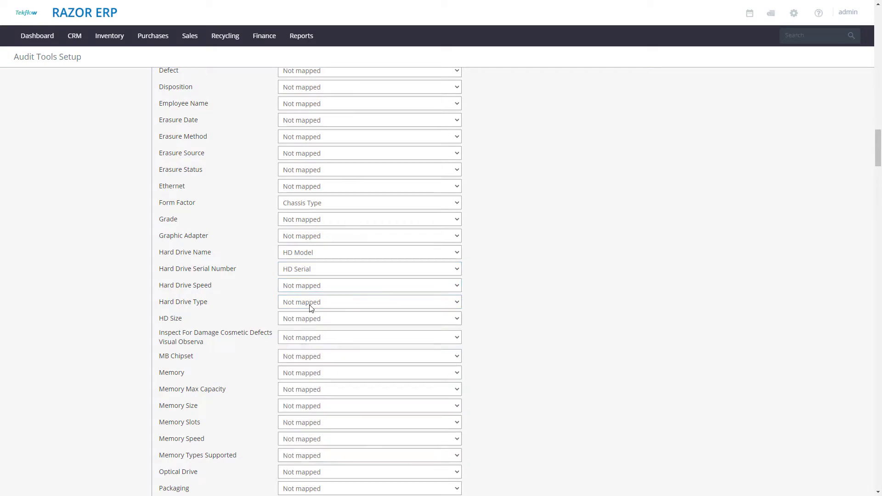
- Map Memory Size to Memory Size and Memory Slots to Memory Slots, keeping Form Factor as Chassis Type
scroll(304, 349, down, 1)
click(321, 327)
drag(457, 147, 456, 271)
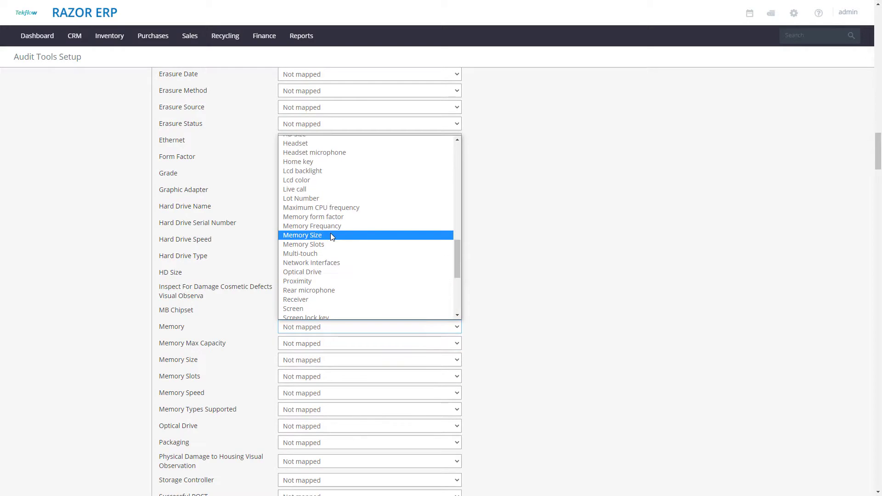
click(524, 245)
click(368, 156)
click(313, 363)
click(314, 363)
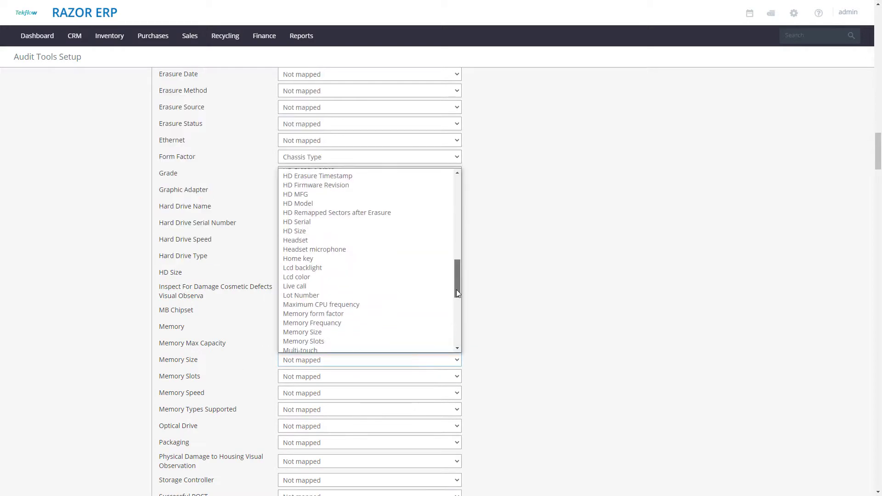
click(322, 340)
scroll(123, 404, down, 1)
click(367, 330)
drag(456, 208, 382, 257)
click(382, 257)
- Map Memory Speed to Memory Frequancy and Memory Types Supported to Memory form factor, leaving System Version unmapped
scroll(383, 257, down, 3)
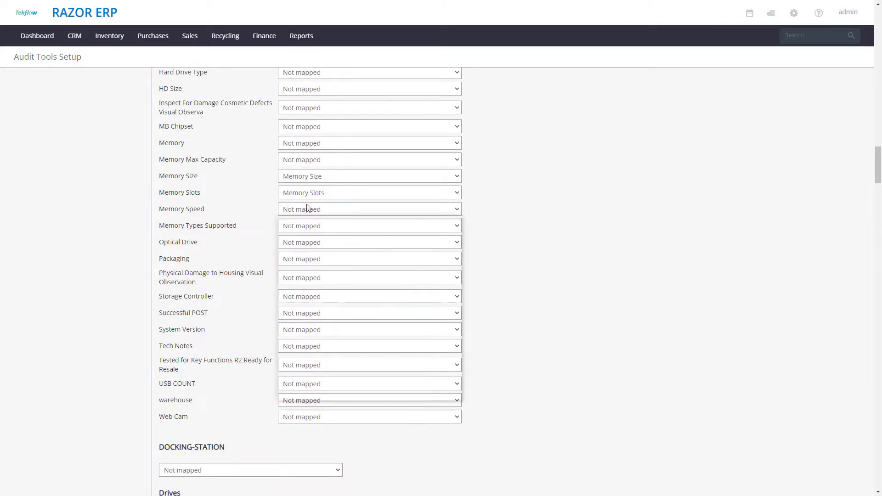
click(368, 209)
drag(457, 225, 456, 338)
click(337, 305)
click(302, 229)
click(367, 318)
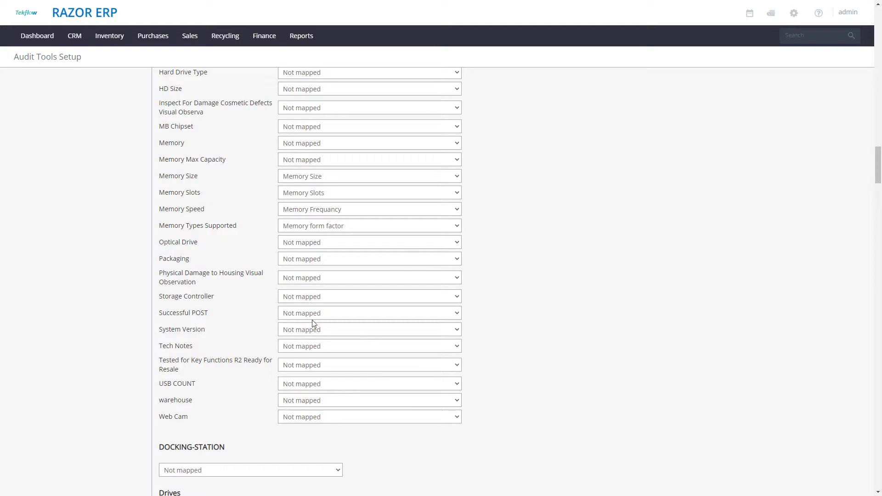
click(298, 331)
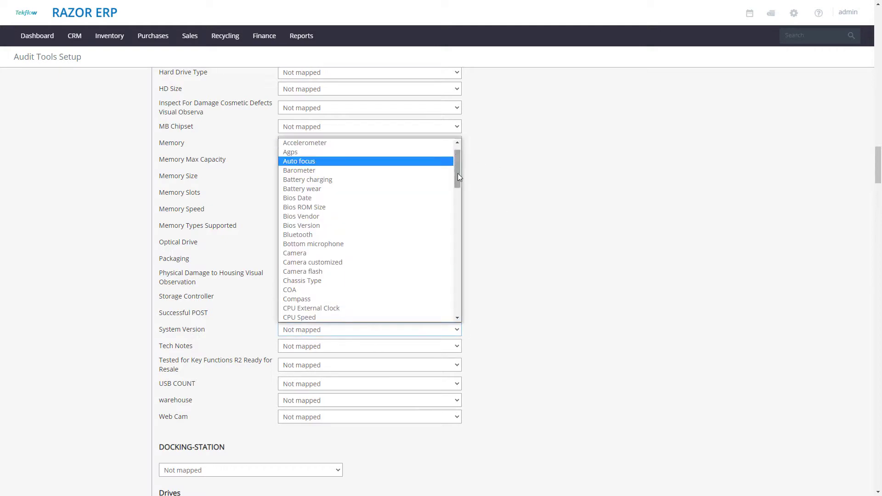
drag(458, 173, 454, 321)
click(522, 310)
scroll(523, 309, down, 20)
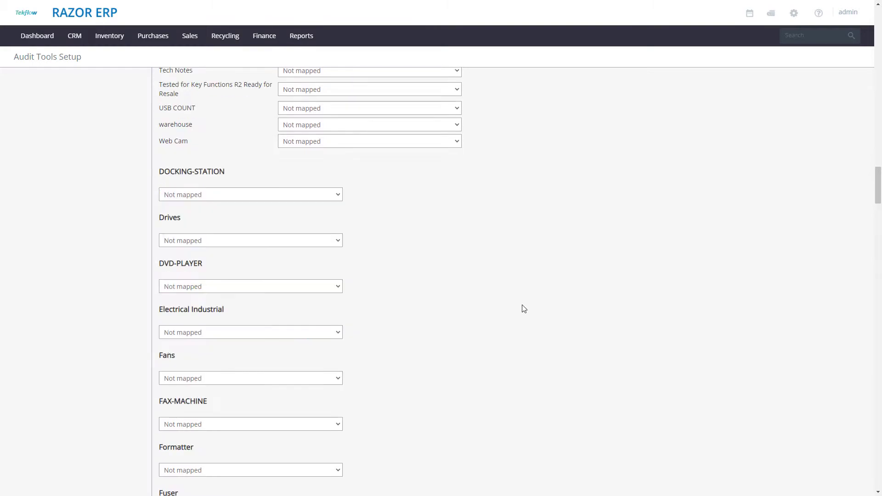
- Save the Desktop attribute mapping and confirm the success message
scroll(524, 308, down, 15)
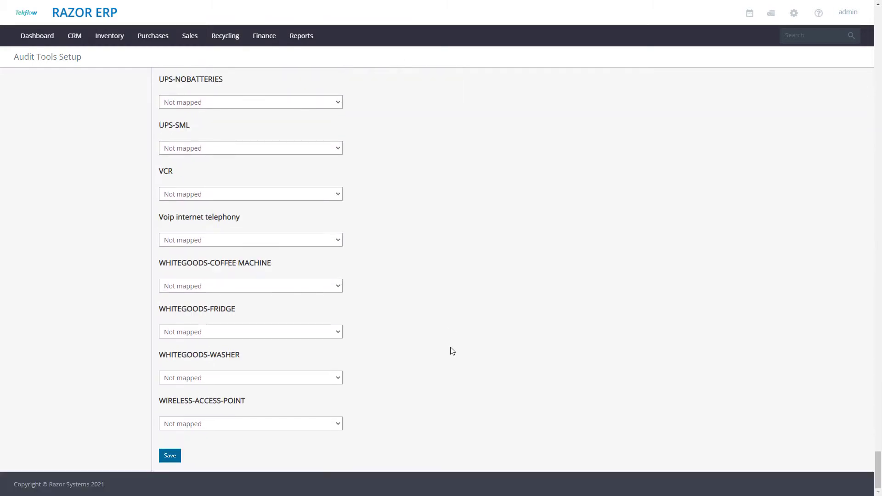
click(171, 457)
scroll(519, 327, up, 20)
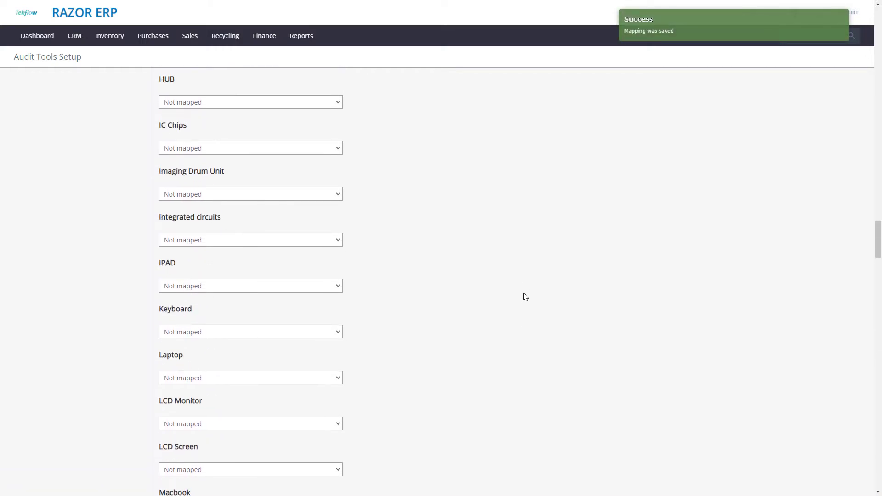
scroll(524, 298, up, 1)
click(218, 424)
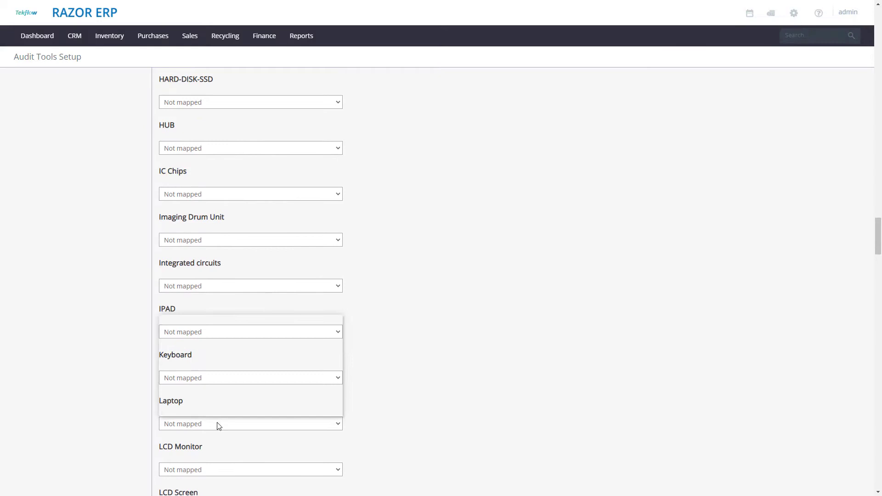
- Link Laptop to Blancco's Laptop type; map CPU Speed, CPU Type, and Form Factor to Chassis Type
click(180, 367)
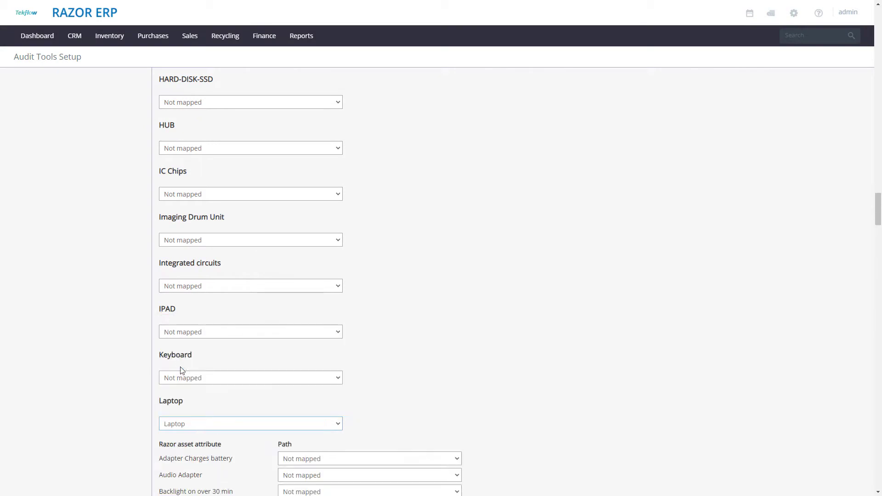
scroll(449, 367, down, 6)
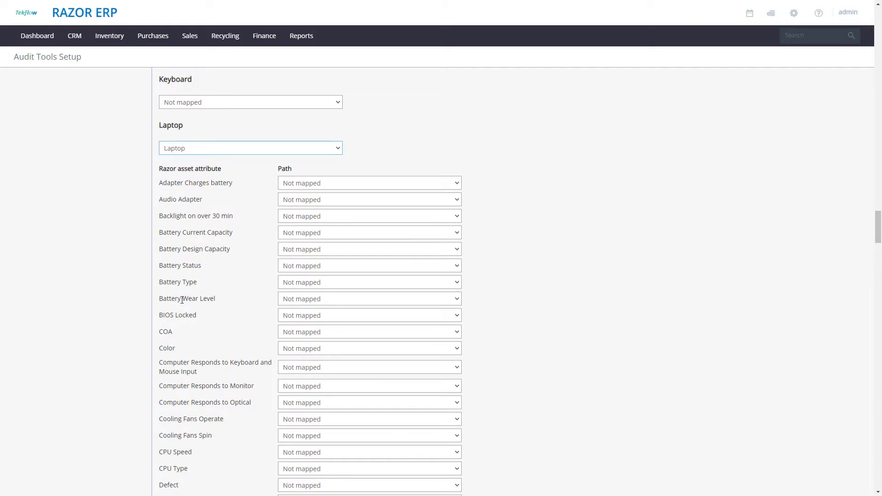
scroll(206, 297, down, 2)
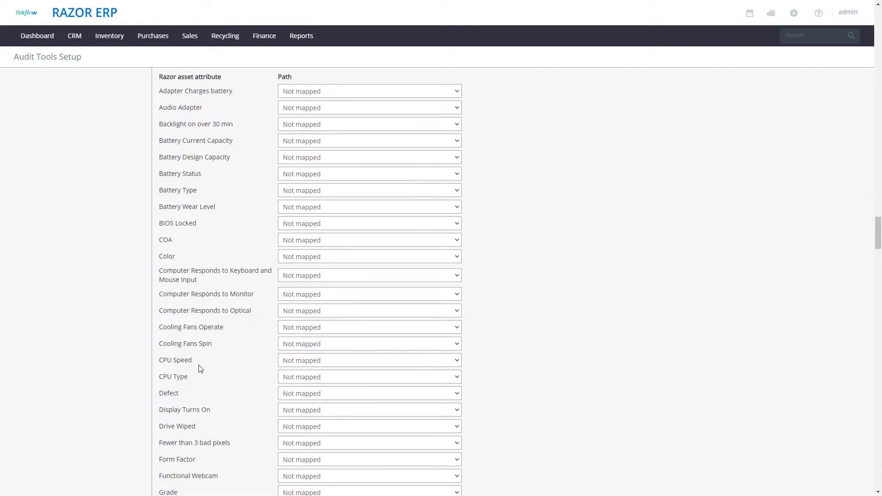
click(293, 366)
click(335, 294)
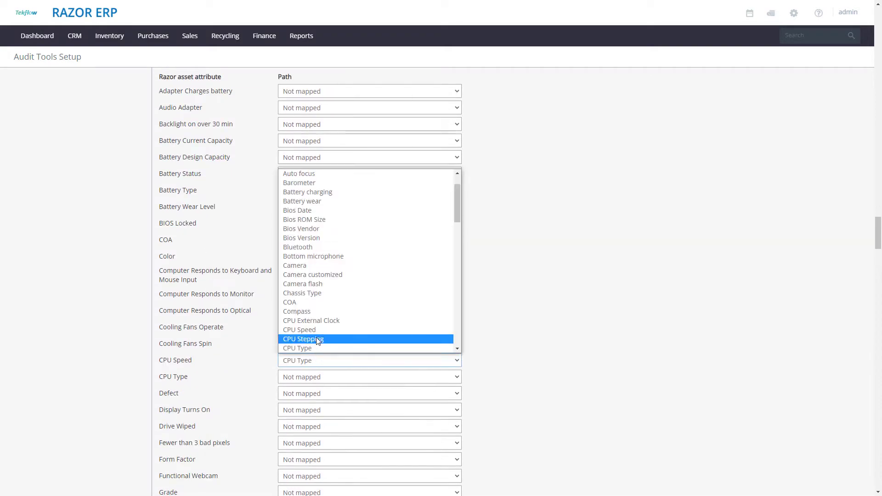
click(312, 376)
click(304, 352)
scroll(567, 368, down, 3)
click(455, 321)
click(414, 273)
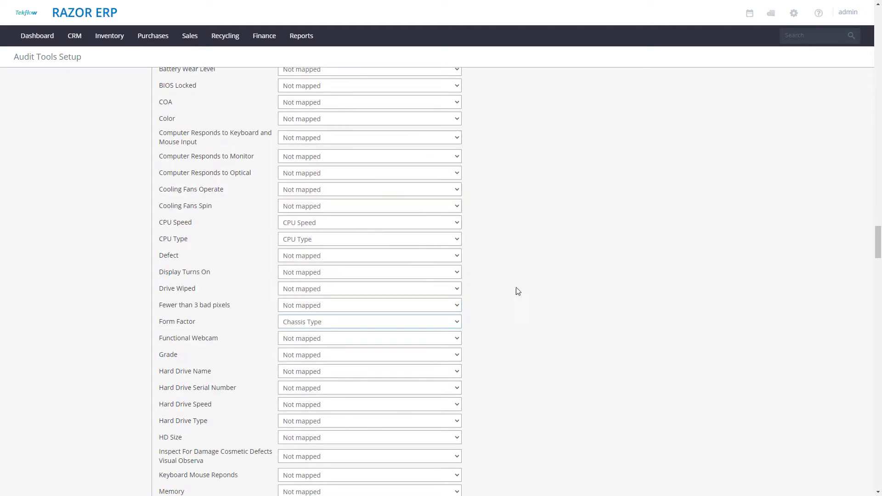
- Map HD Size, Hard Drive Serial Number to HD Serial, Hard Drive Name to HD Model; leave Type unmapped
scroll(516, 289, down, 3)
click(318, 300)
scroll(342, 271, down, 10)
click(344, 271)
scroll(536, 303, down, 1)
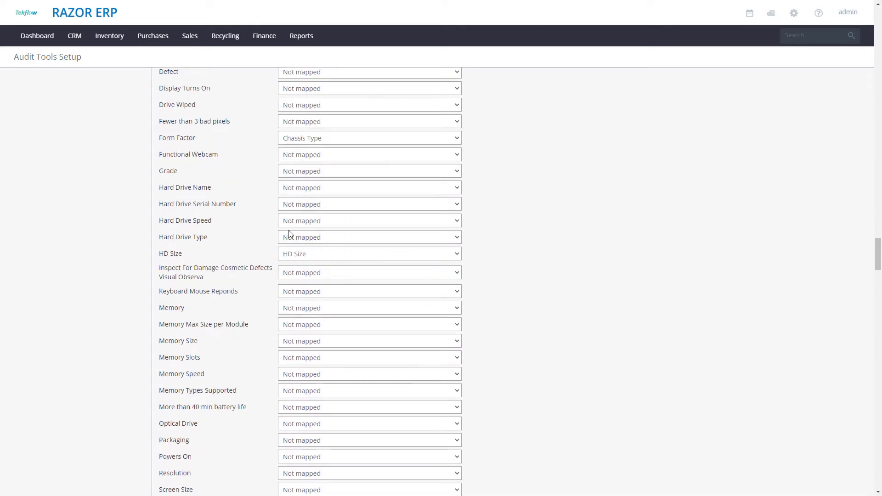
click(289, 237)
click(317, 237)
click(313, 204)
scroll(340, 363, down, 10)
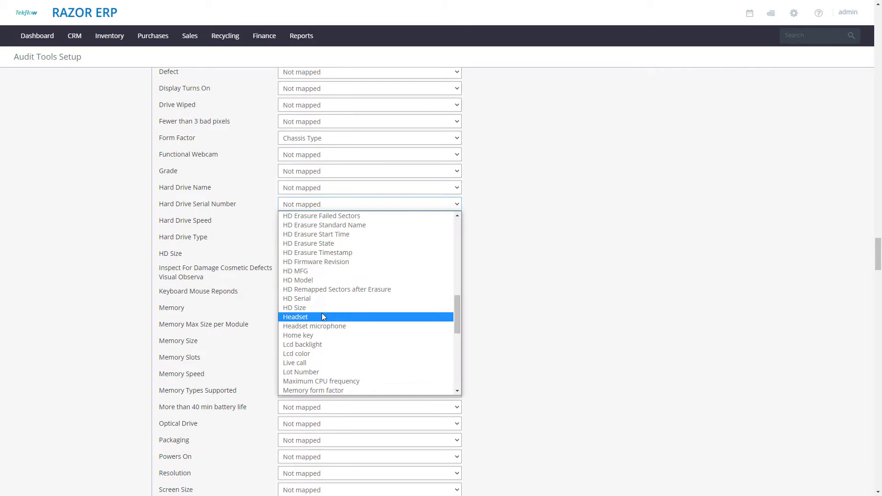
click(322, 313)
click(334, 192)
scroll(363, 293, down, 10)
click(349, 292)
- Map Memory and Memory Size to Memory Size, Memory Slots to Memory Slots, Memory Speed to Memory Frequancy
scroll(680, 224, down, 2)
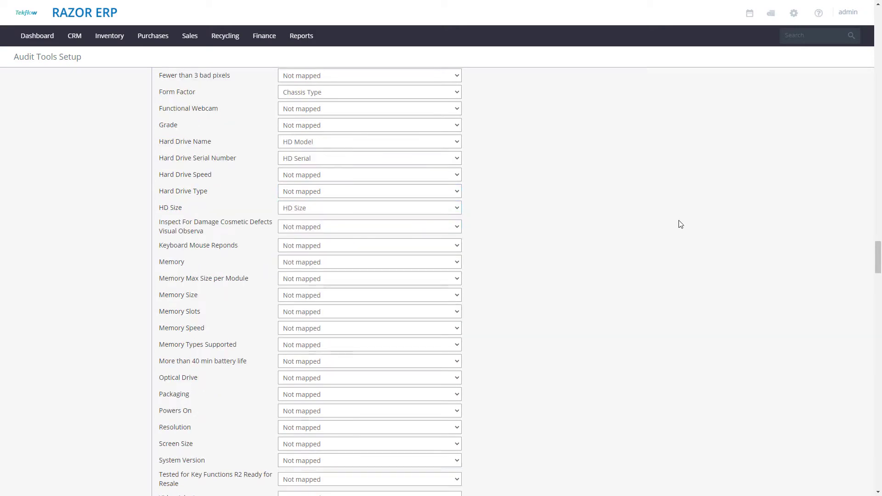
click(303, 216)
scroll(331, 308, down, 8)
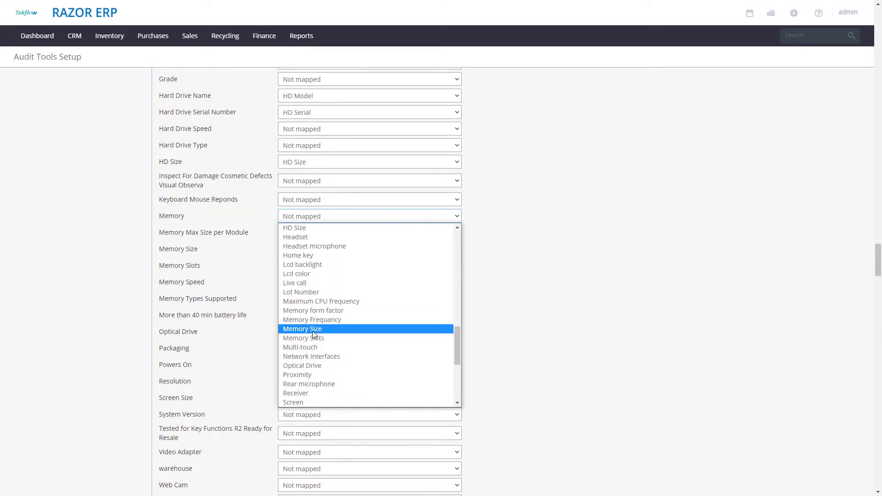
click(313, 332)
click(321, 250)
scroll(324, 360, down, 8)
click(322, 358)
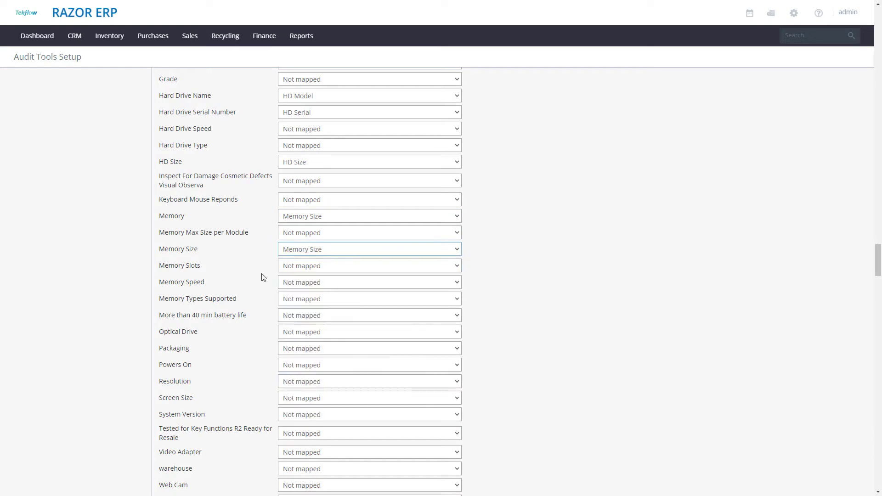
click(299, 265)
scroll(320, 376, down, 6)
scroll(320, 379, down, 3)
click(322, 376)
click(299, 282)
scroll(322, 368, down, 8)
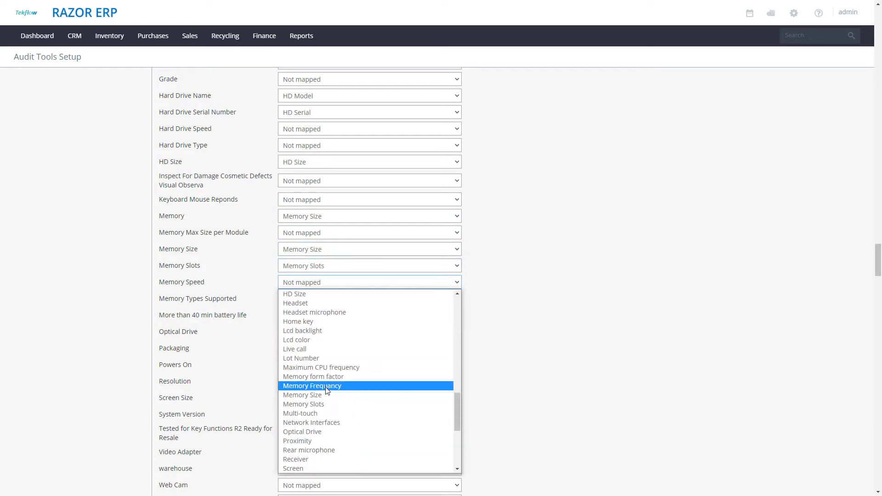
click(322, 386)
- Map Optical Drive to Optical Drive, and both Screen Size and Resolution to Screen
scroll(437, 323, down, 1)
click(349, 288)
scroll(335, 330, down, 10)
click(345, 391)
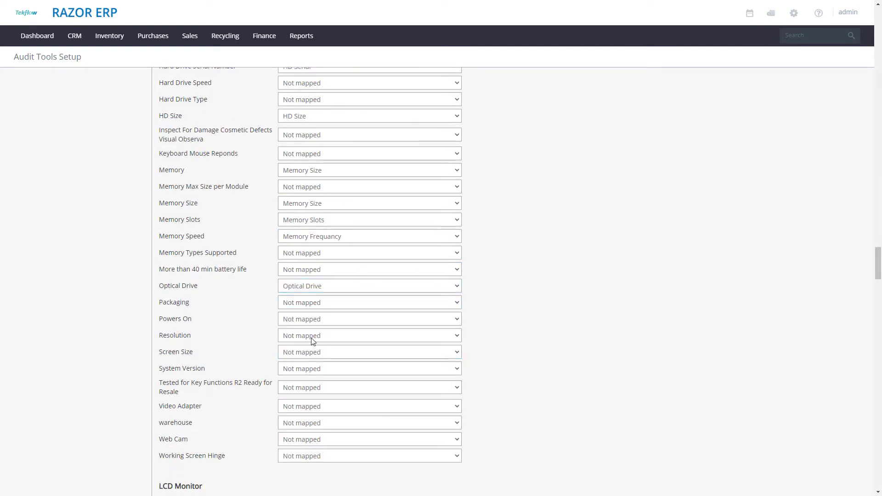
click(313, 352)
scroll(314, 330, down, 12)
click(319, 231)
click(321, 336)
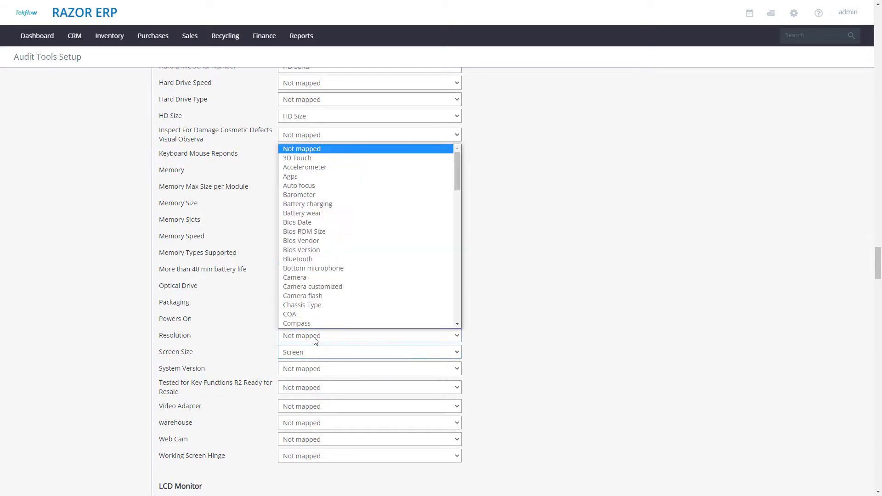
scroll(340, 271, down, 10)
scroll(339, 273, down, 5)
click(322, 229)
- Map Video Adapter to Graphics Card Model and leave Web Cam unmapped
scroll(312, 359, down, 1)
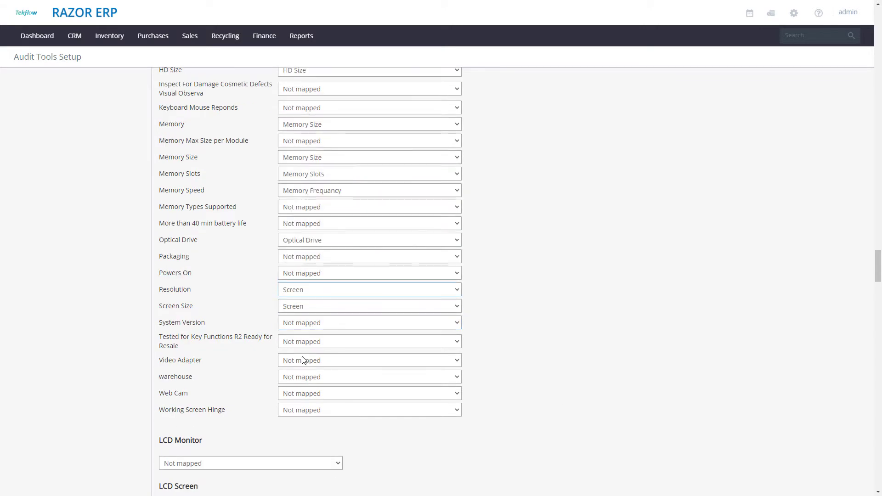
click(309, 360)
click(321, 294)
scroll(349, 317, down, 2)
scroll(414, 349, up, 1)
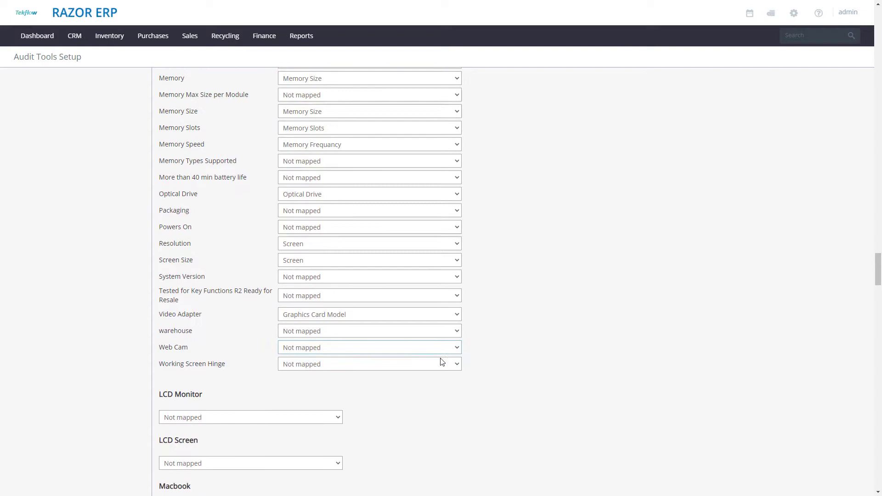
click(442, 348)
scroll(348, 282, down, 10)
scroll(348, 283, down, 3)
click(518, 325)
scroll(294, 401, down, 5)
scroll(293, 403, down, 20)
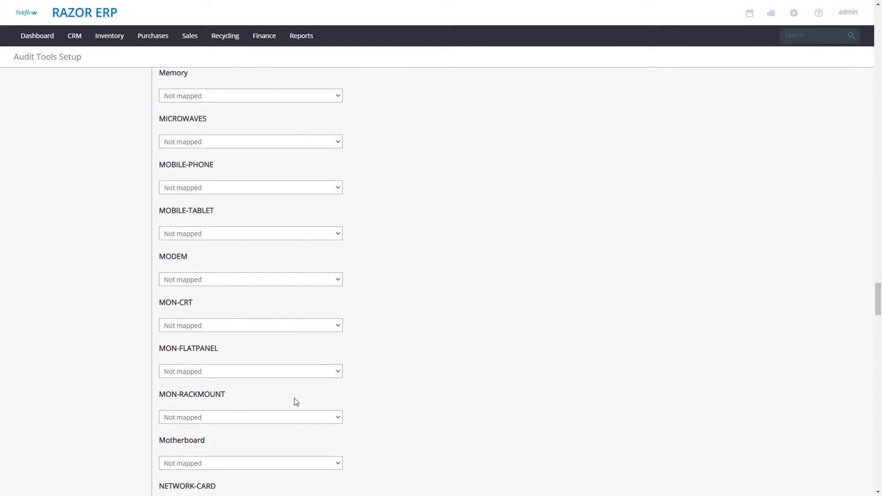
scroll(290, 407, down, 20)
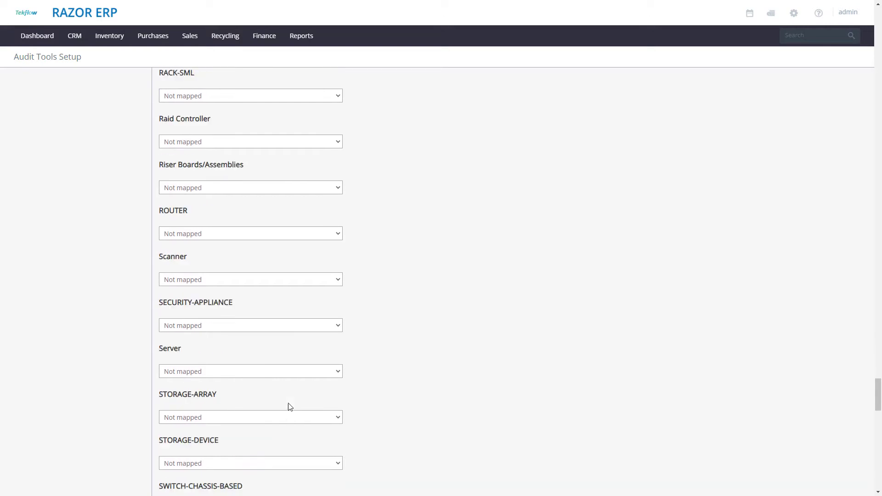
- Save the Audit Tools Setup attribute mapping and return to the top of the page
click(171, 455)
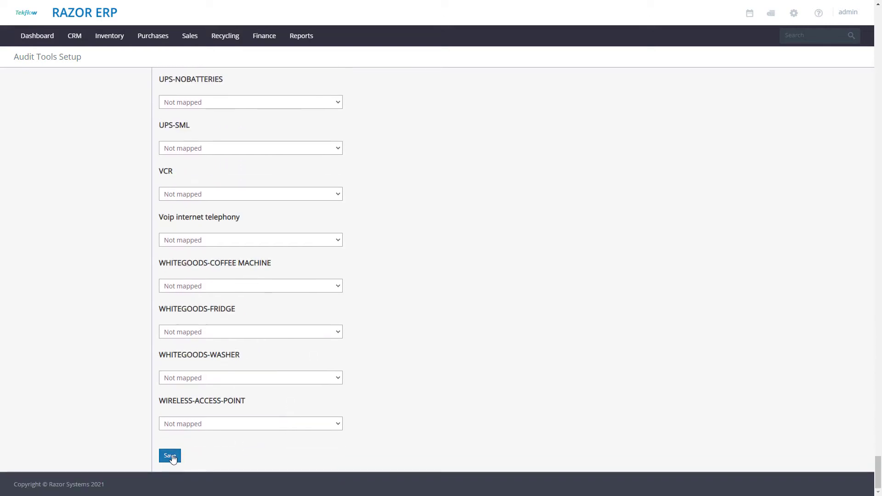
scroll(573, 298, up, 15)
scroll(575, 298, up, 20)
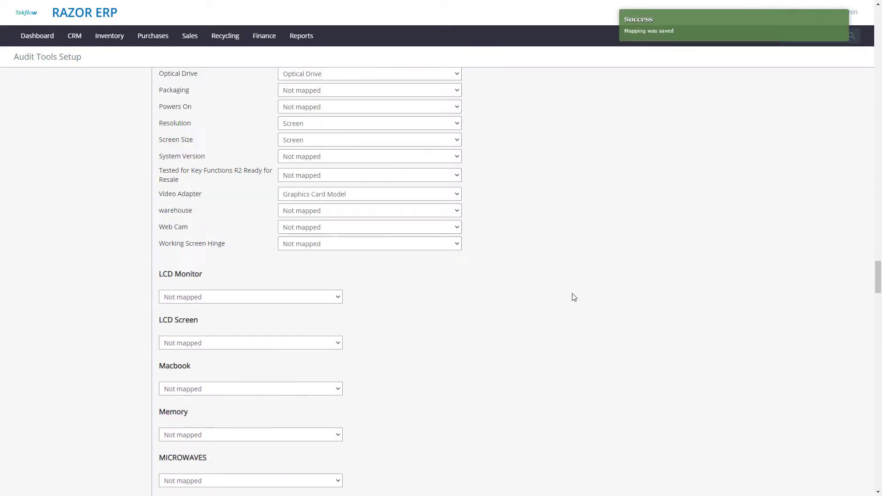
scroll(573, 297, up, 20)
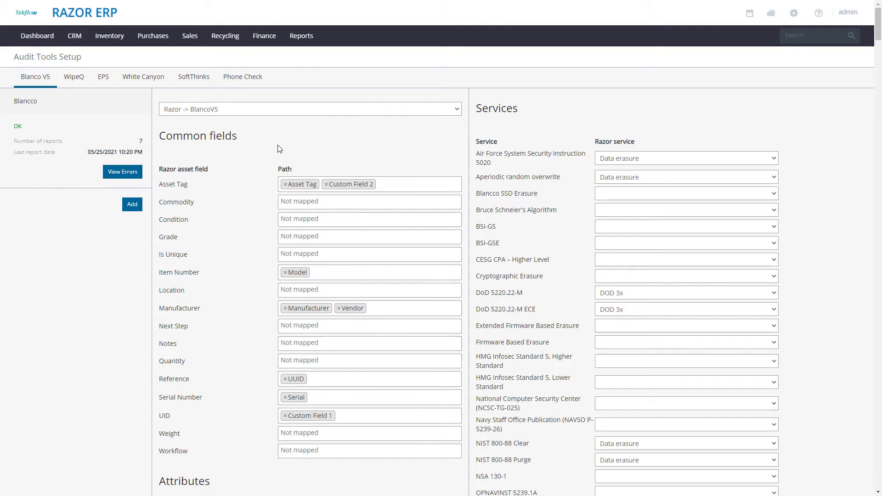
- In Recycling > Inventory Detail, select lot 381 and open its Actions menu
click(225, 36)
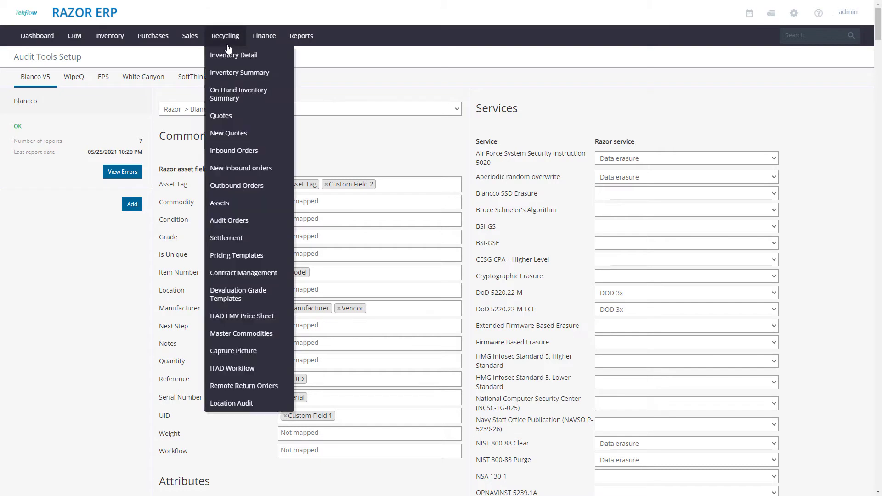
click(228, 56)
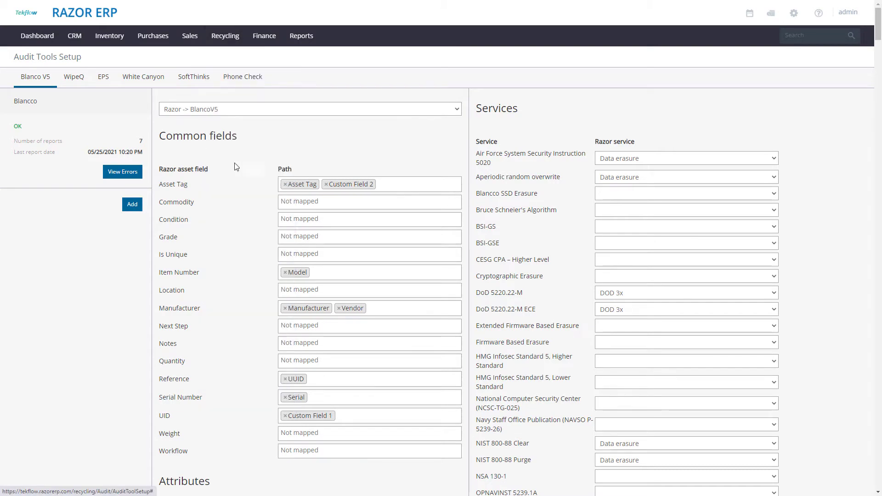
click(226, 37)
click(244, 56)
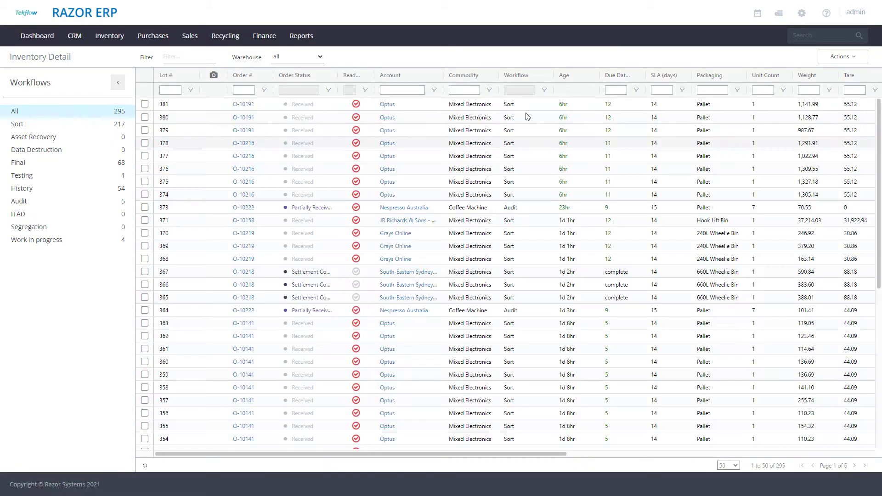
click(206, 105)
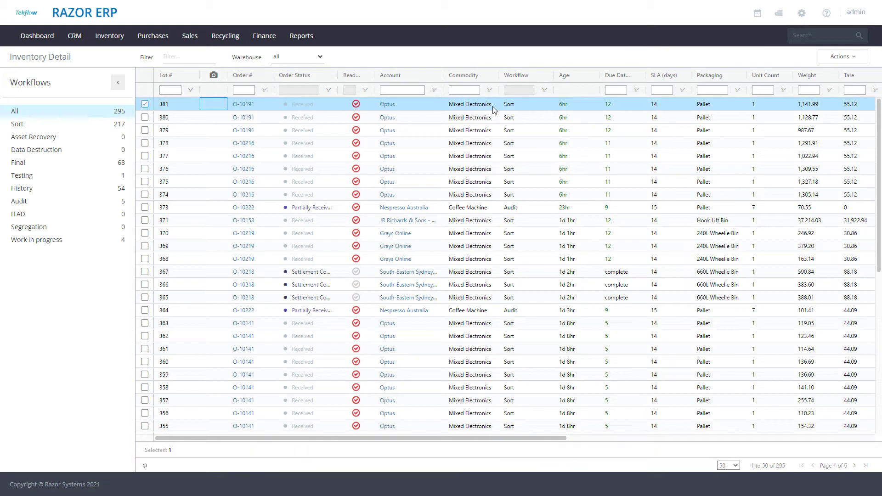
click(842, 57)
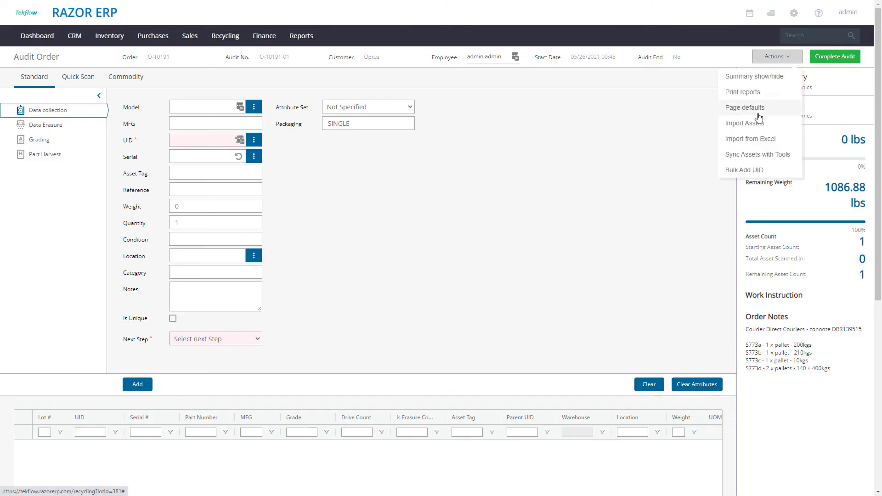
- Import the HP Notebook Blancco report 5CG6073YLY as a new asset into lot 381
click(745, 123)
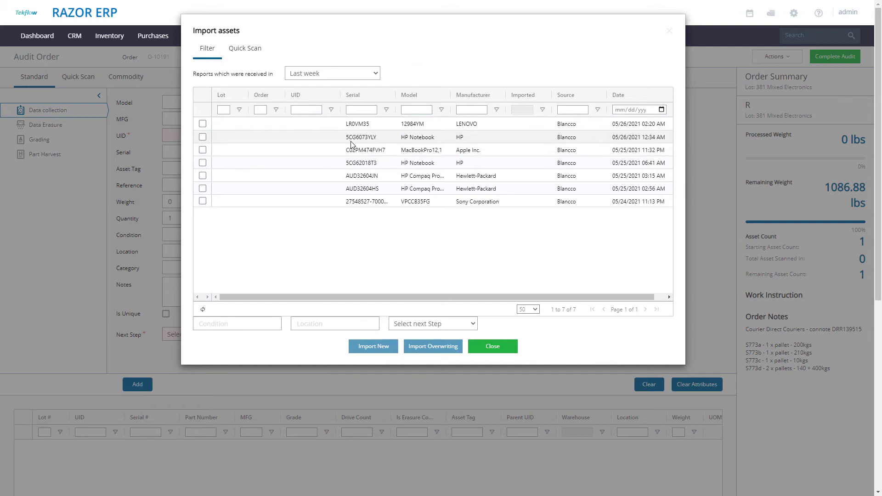
click(275, 146)
click(259, 136)
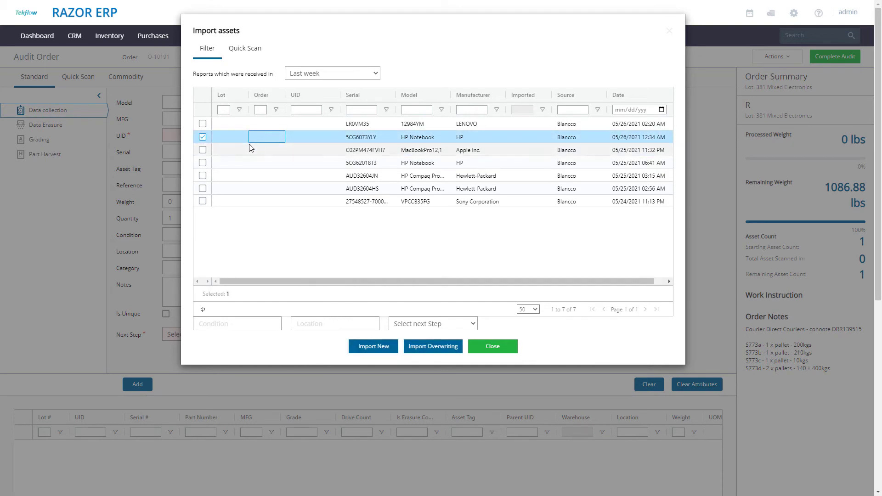
click(368, 348)
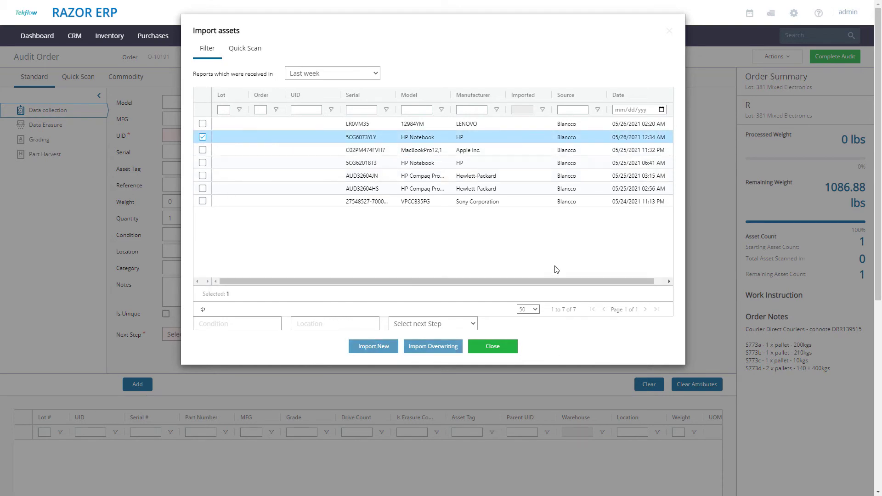
click(493, 346)
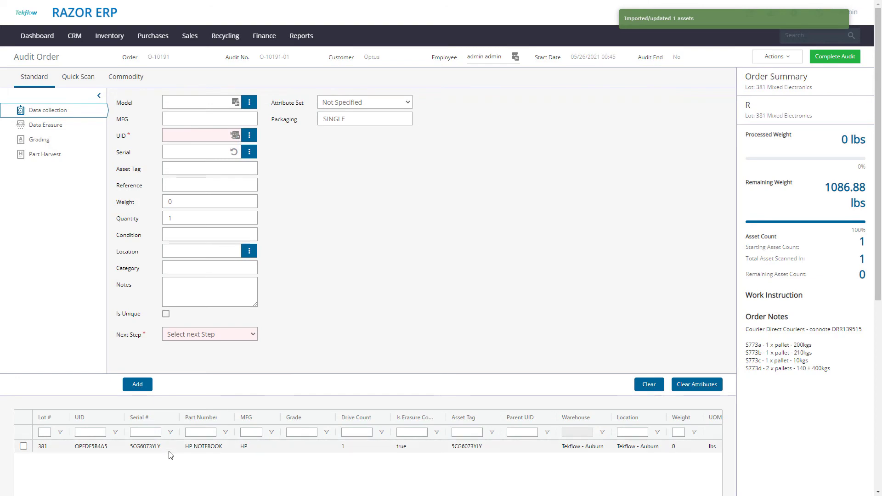
- Load the imported HP Notebook into the form and select its 500GB HD Size value
click(213, 450)
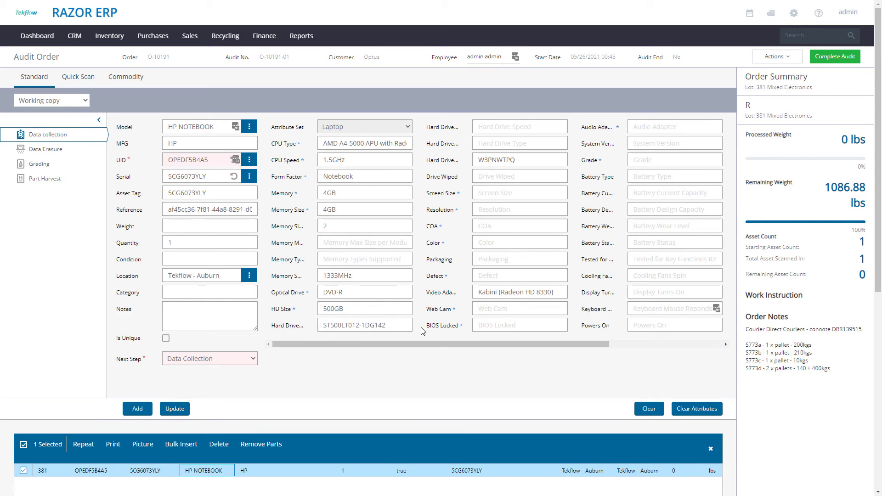
double_click(351, 309)
mouse_move(441, 4)
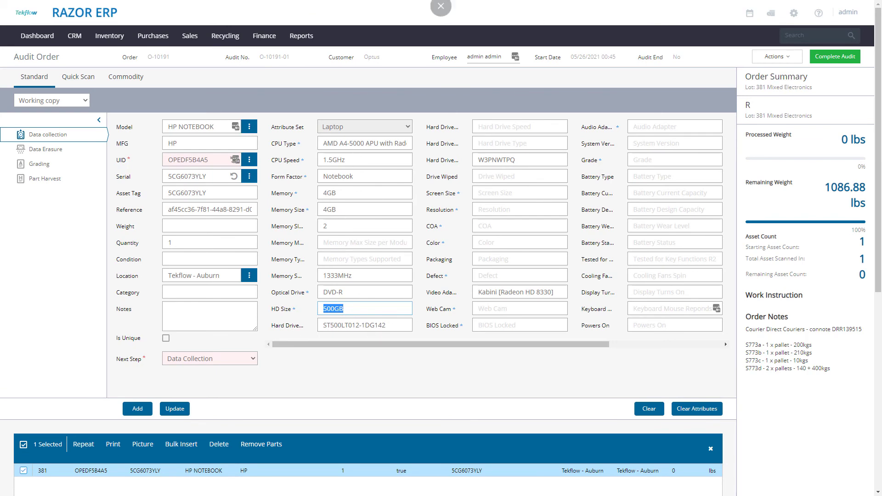